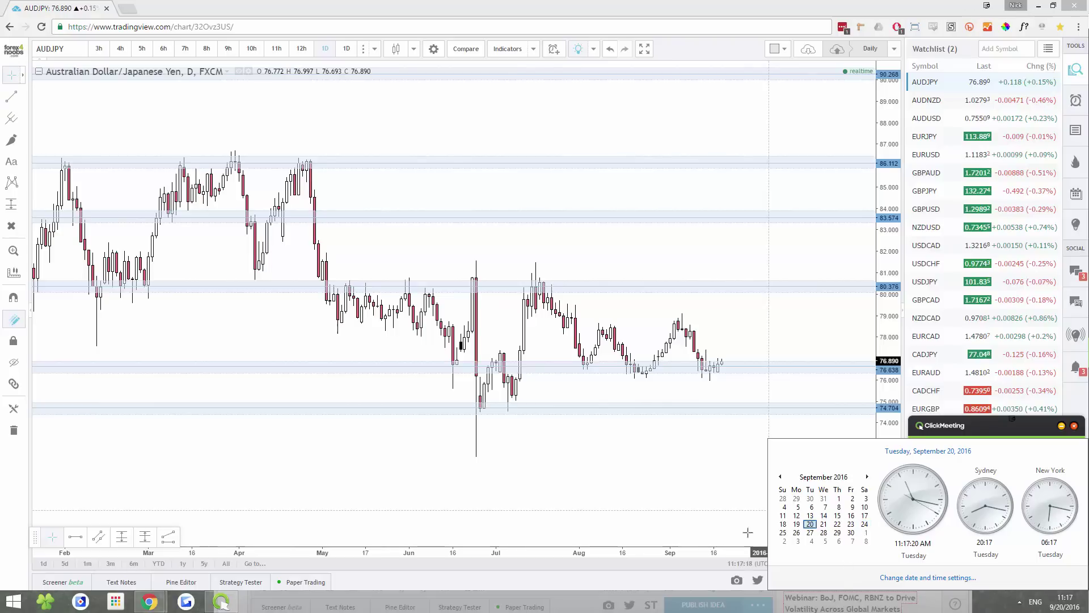
- Close the calendar popup and compare AUDJPY on the daily and 12-hour charts
click(645, 508)
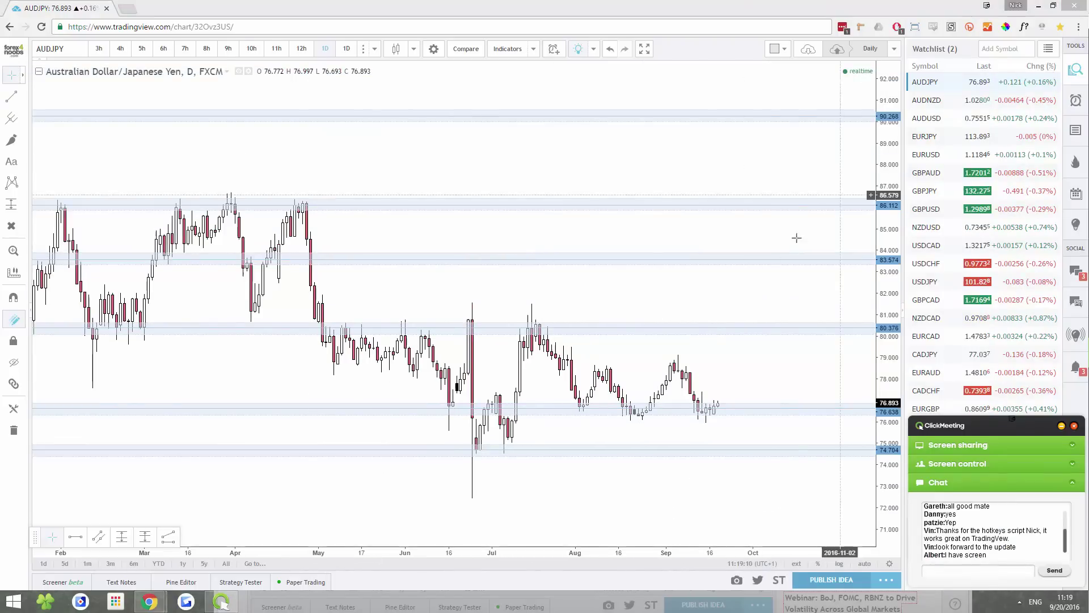
scroll(766, 304, up, 3)
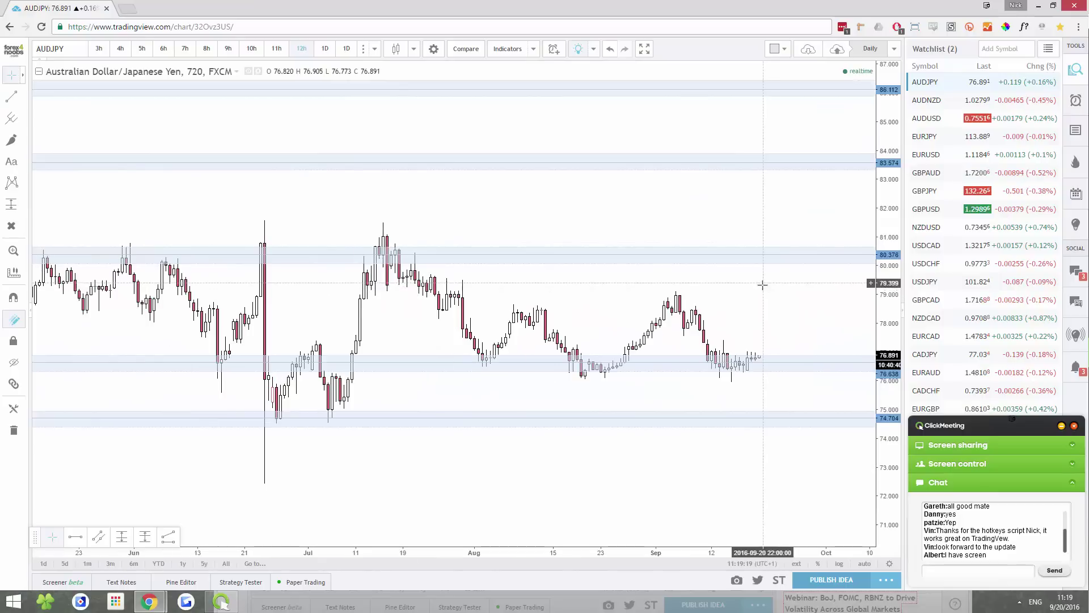
click(323, 51)
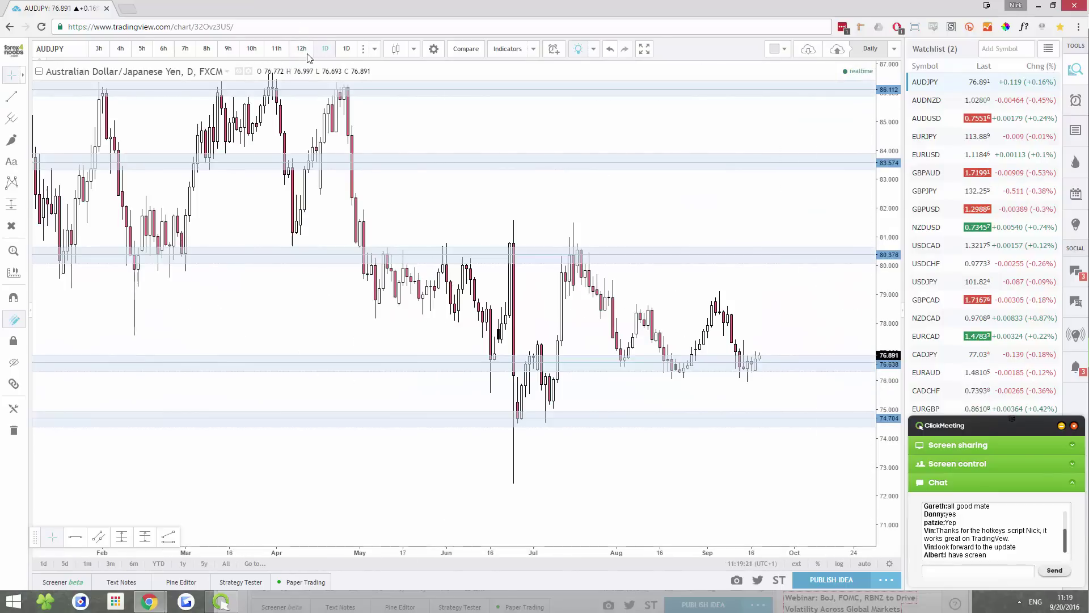
click(306, 49)
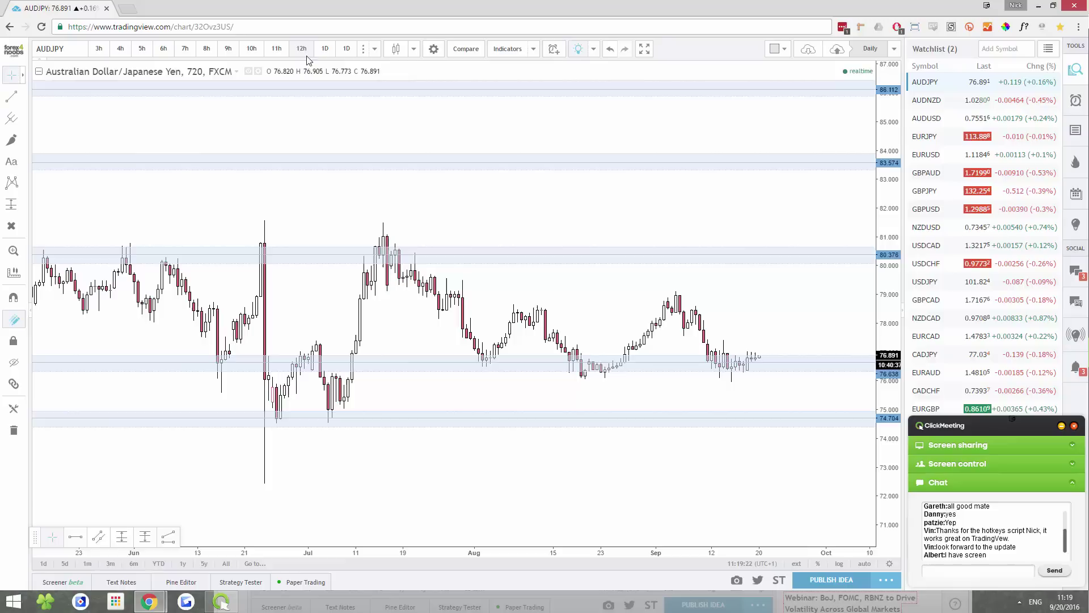
- Review AUDJPY on progressively lower timeframes: 10, 9, 7, 6, 5, 4 and 3 hours
click(251, 48)
click(228, 48)
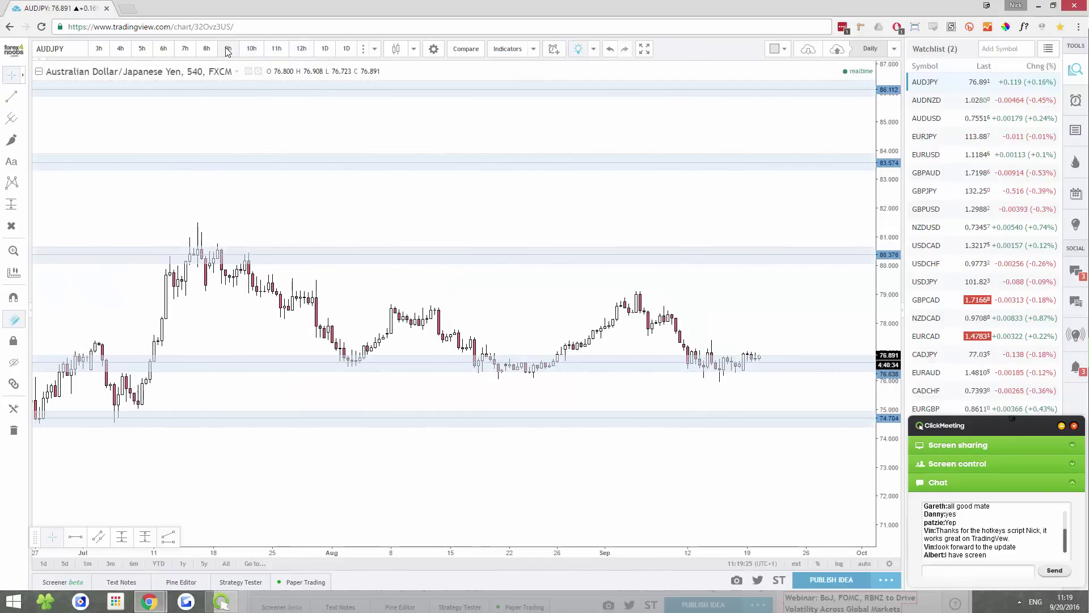
click(185, 49)
click(165, 50)
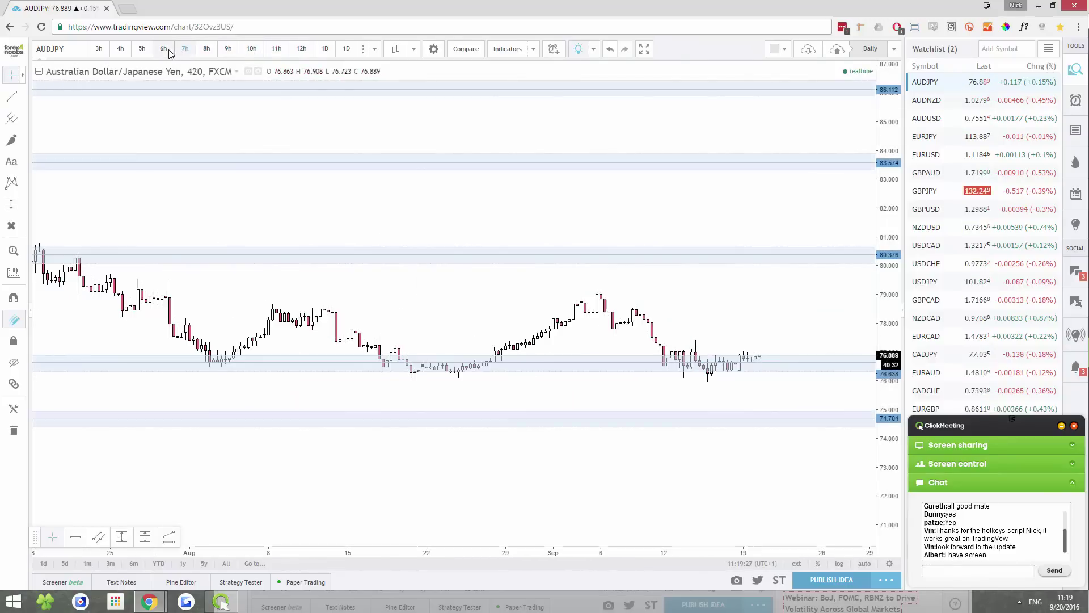
click(145, 50)
click(121, 51)
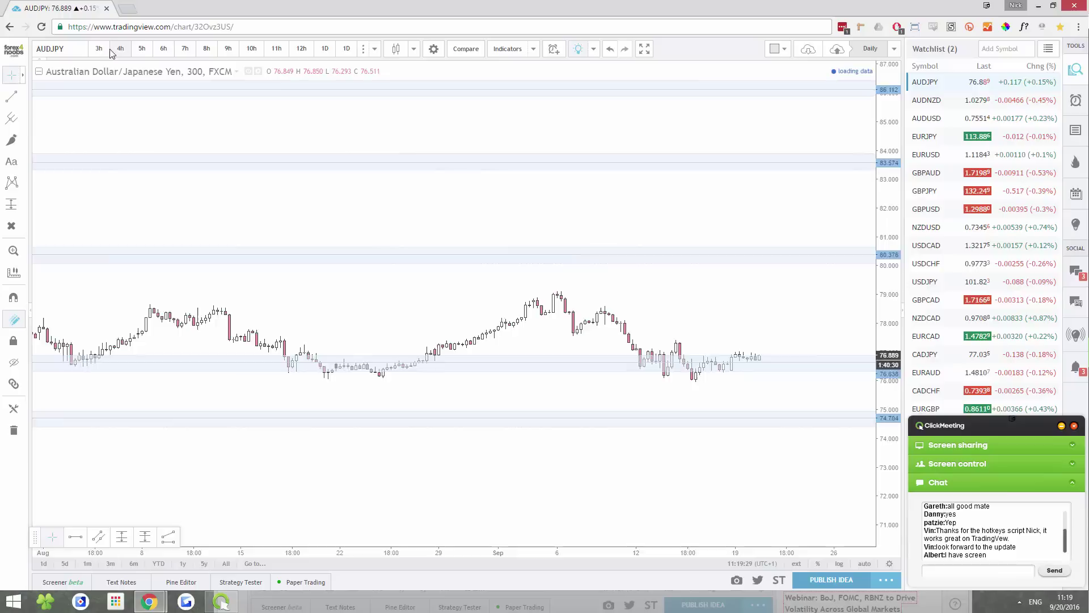
click(101, 51)
- Compare the latest AUDJPY candles on the daily and 3-day charts, ending on the daily timeframe
click(328, 53)
click(325, 49)
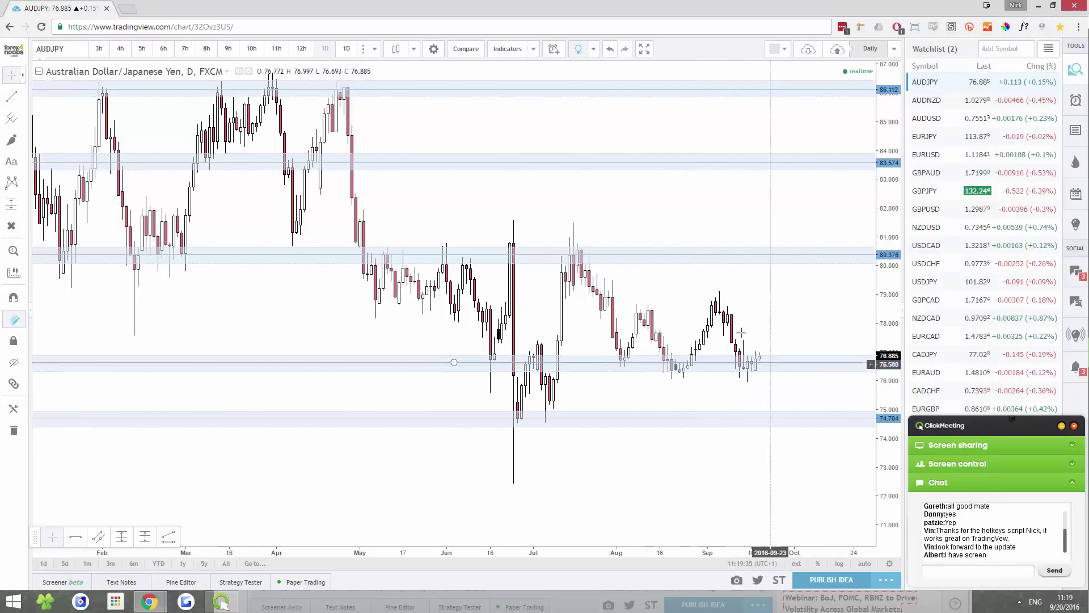
scroll(662, 359, up, 4)
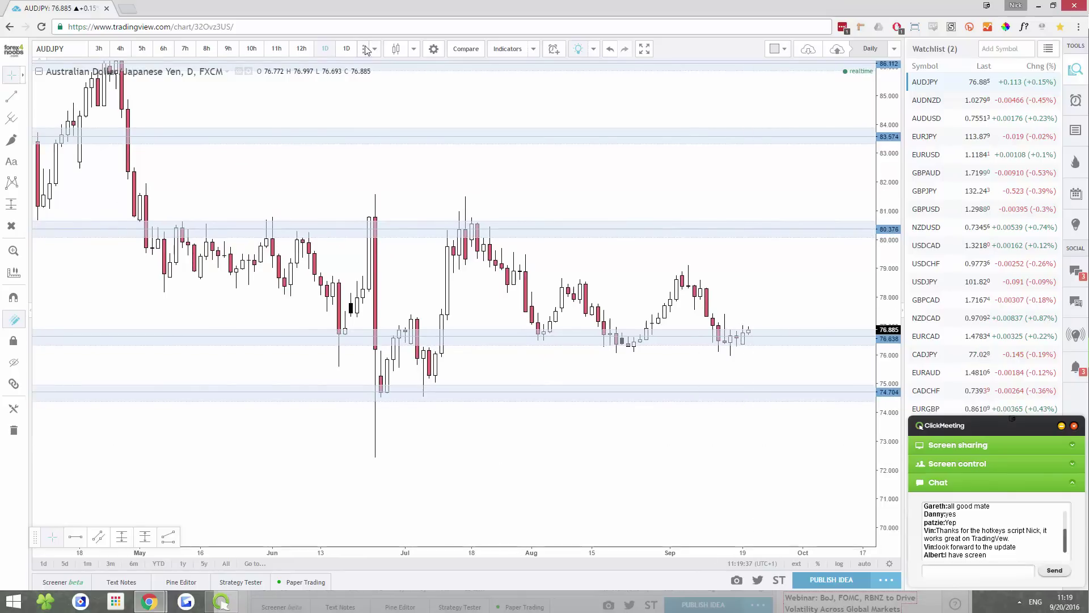
click(374, 49)
click(376, 494)
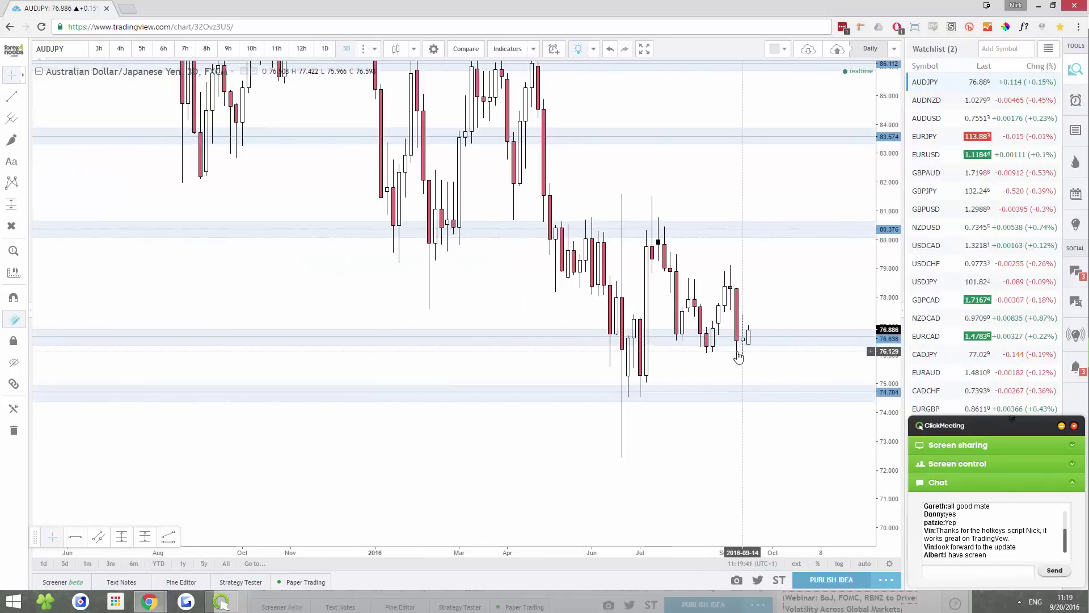
scroll(731, 357, up, 2)
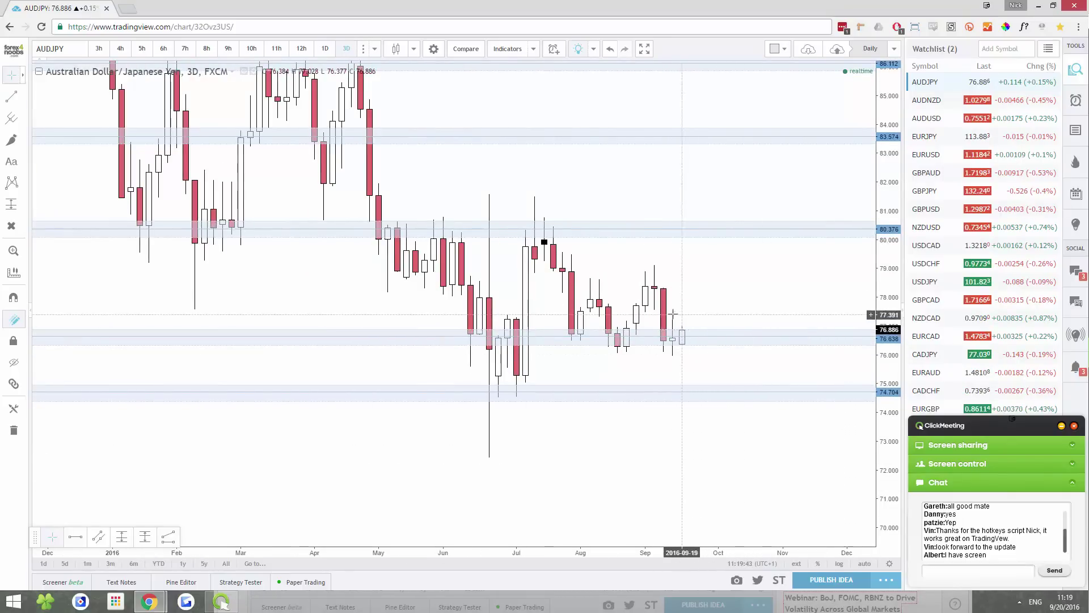
click(325, 48)
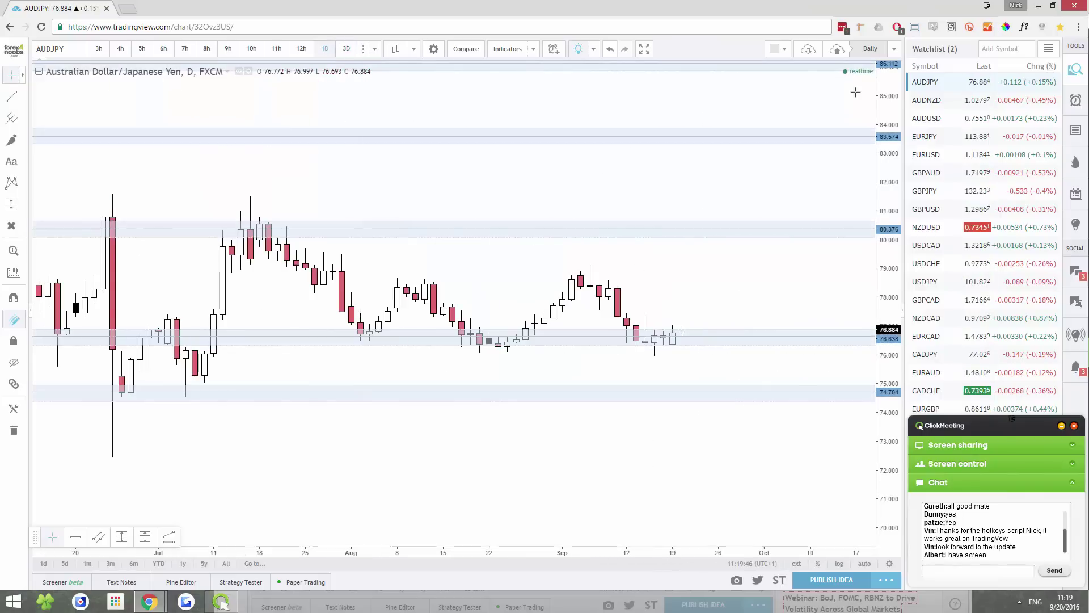
- Open the AUDNZD chart and review a wider stretch of its price history
click(918, 101)
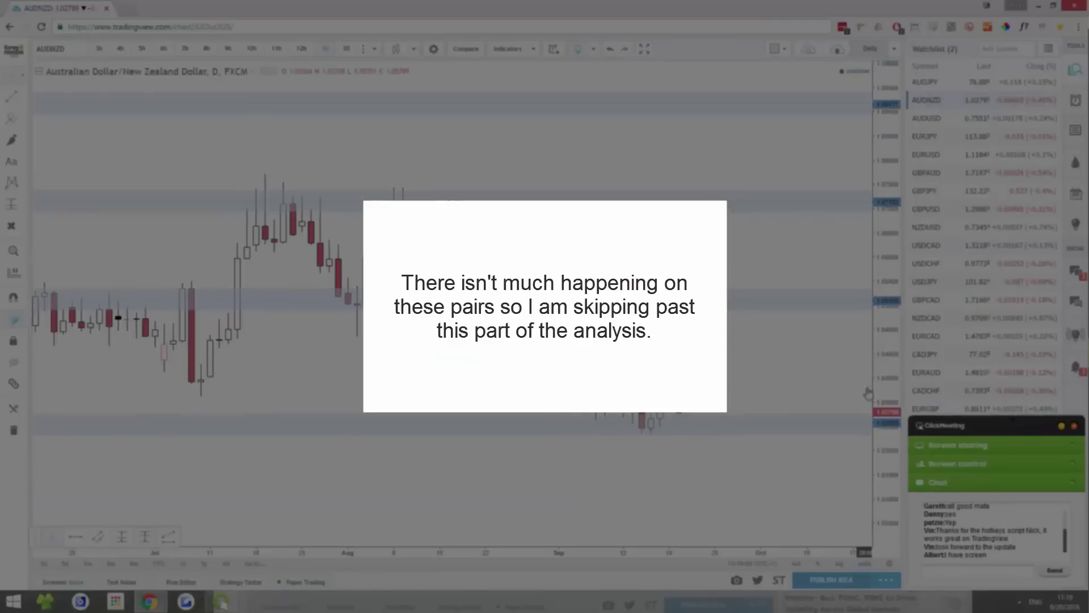
scroll(523, 387, down, 3)
scroll(752, 462, down, 3)
scroll(588, 473, down, 3)
drag(751, 462, 579, 472)
- Open the EURJPY chart and reposition the support line and zone near 114 to about 114.107
click(926, 136)
click(141, 48)
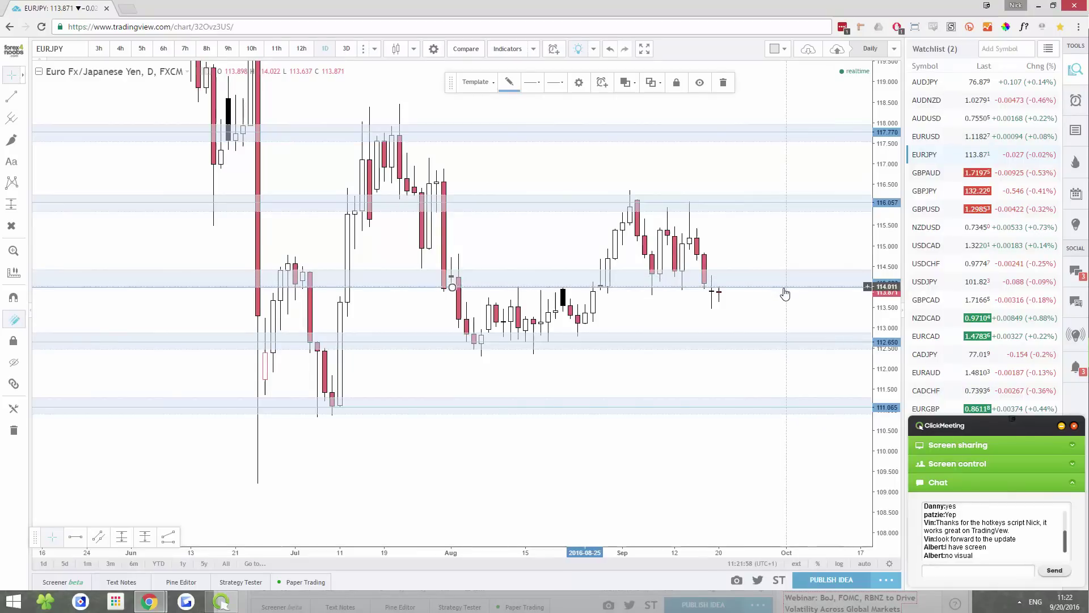
drag(775, 276, 780, 292)
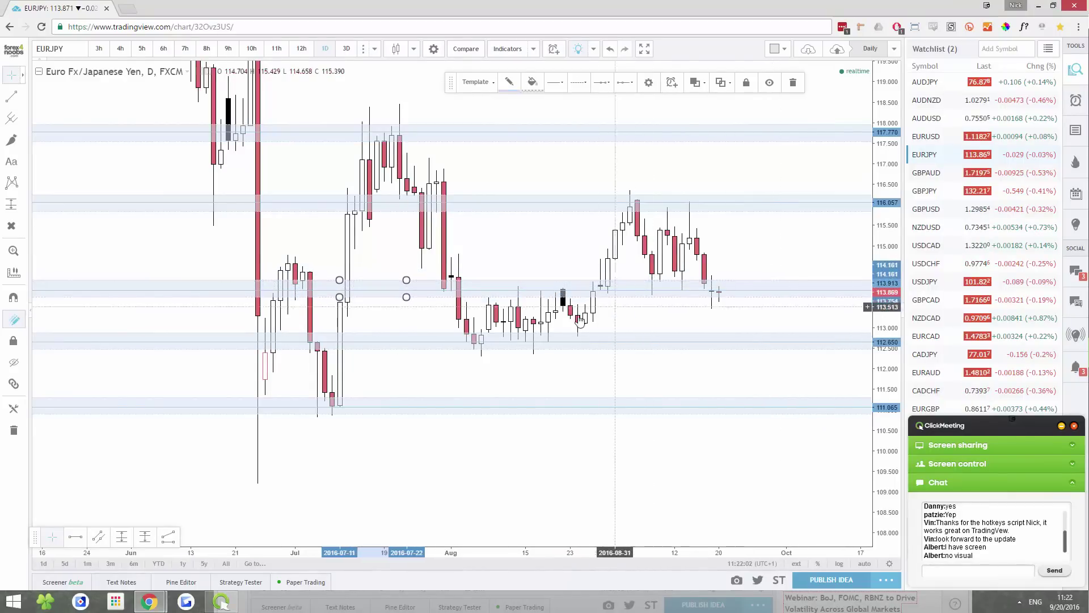
drag(877, 232, 799, 351)
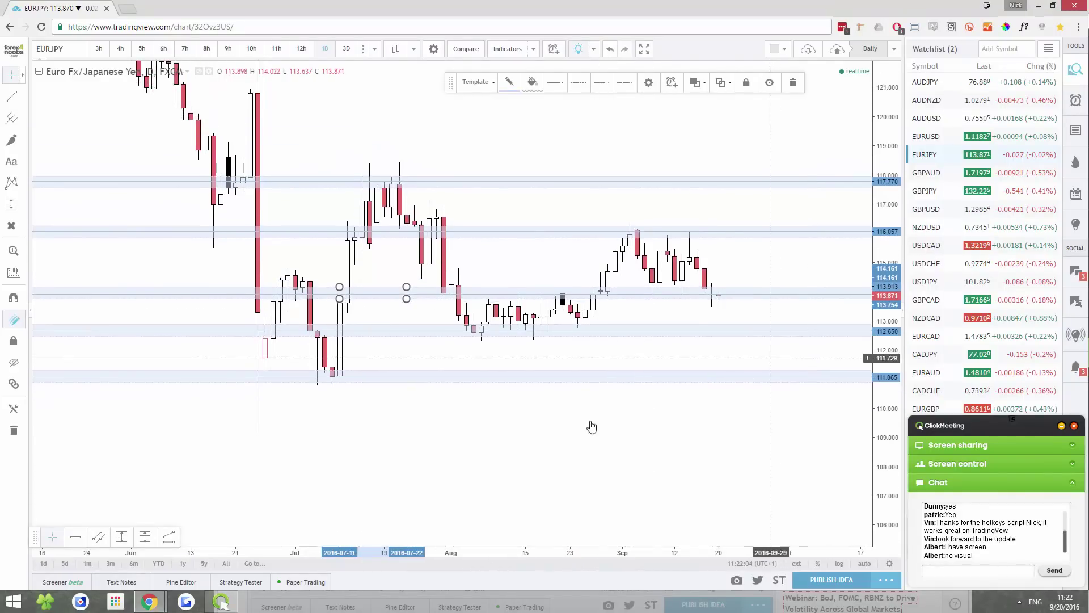
mouse_move(484, 440)
mouse_down()
mouse_move(719, 437)
mouse_move(505, 438)
mouse_up()
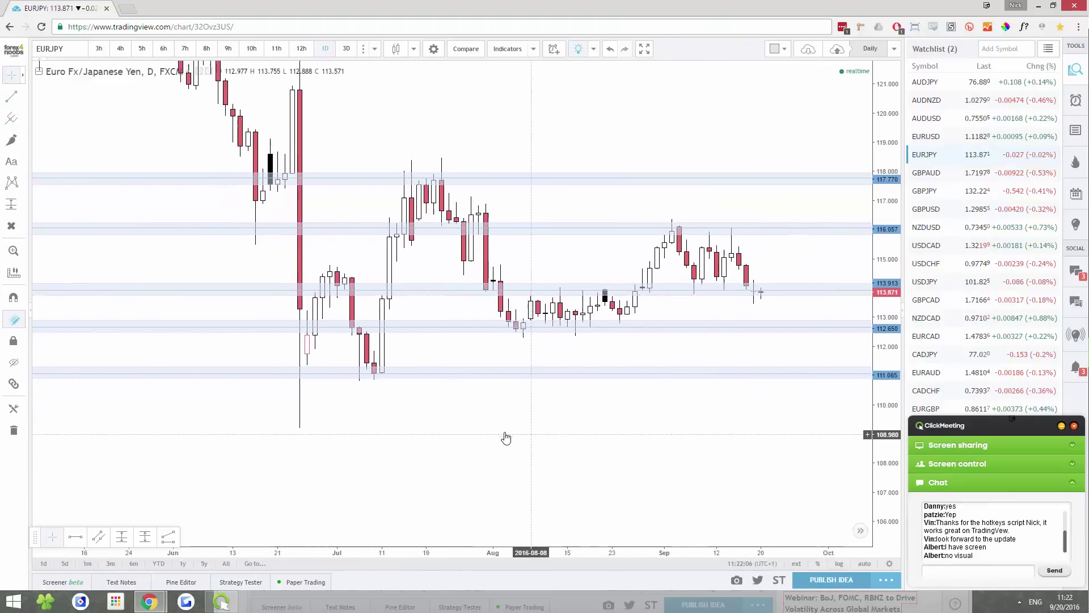
click(516, 288)
drag(516, 287, 514, 286)
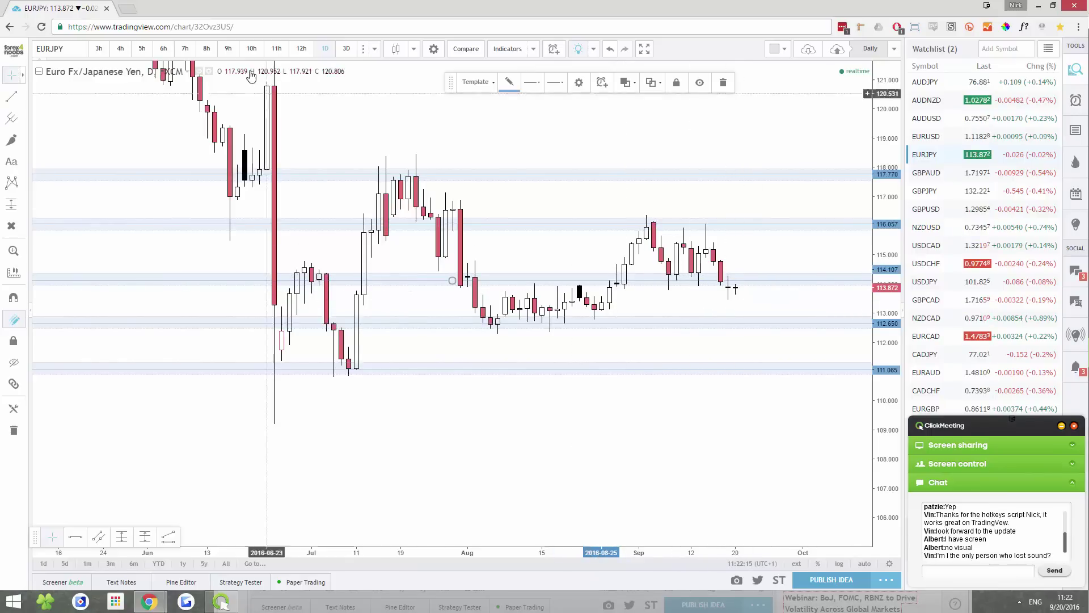
- Check the EURJPY candles around the 114.107 zone on the 12-hour chart
click(306, 50)
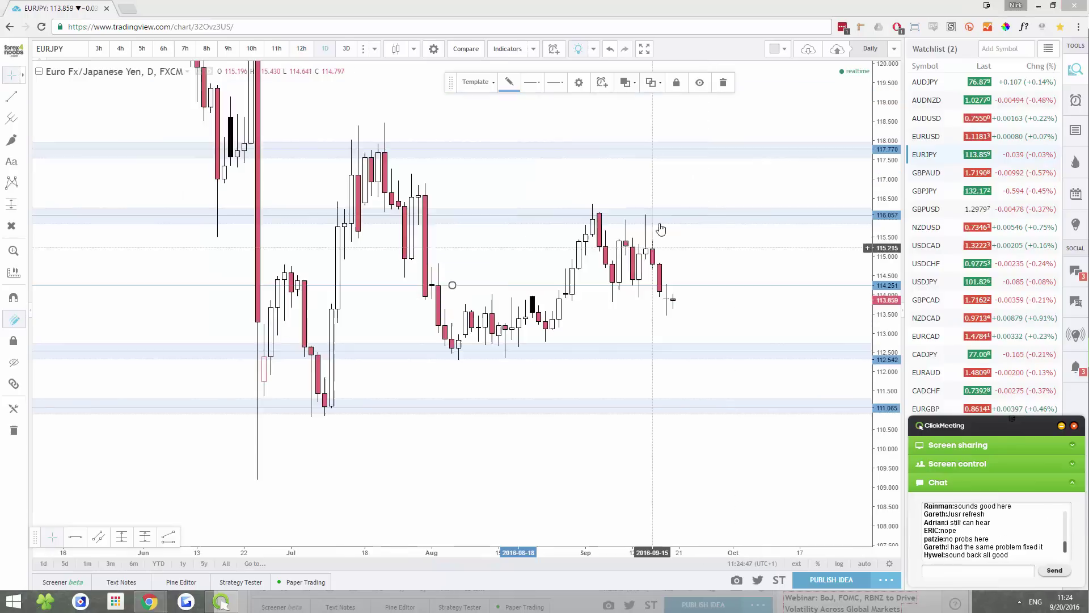
click(670, 220)
drag(673, 217, 697, 289)
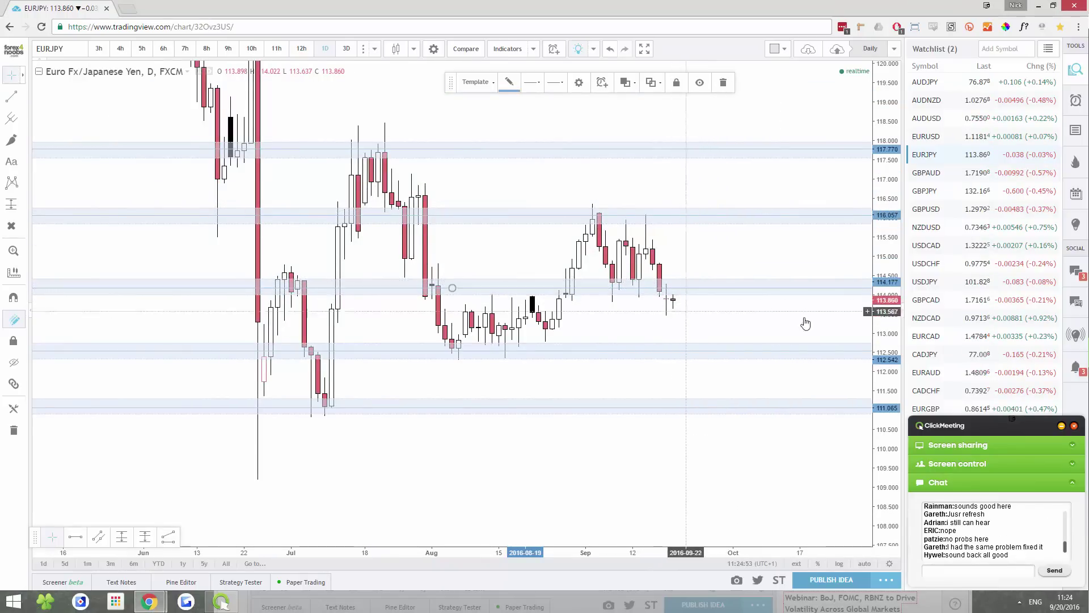
- Illustrate with red arrows on the EURJPY daily chart a retest of the 114.177 zone and a fall below 112.542, clearing the arrows each time
drag(888, 401, 884, 348)
scroll(661, 314, up, 3)
scroll(657, 314, up, 1)
drag(604, 314, 639, 349)
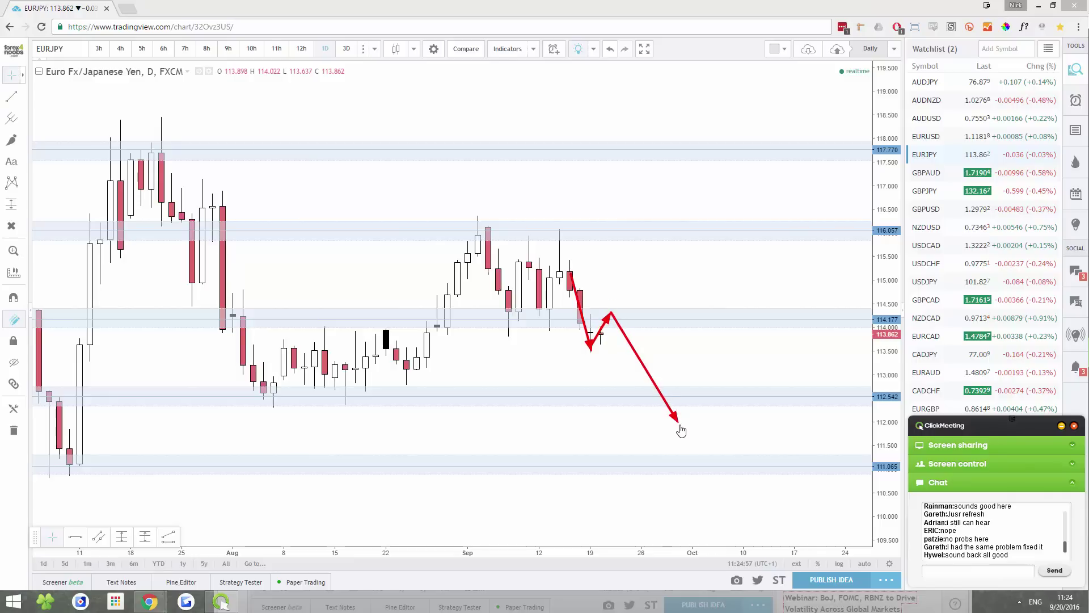
key(Escape)
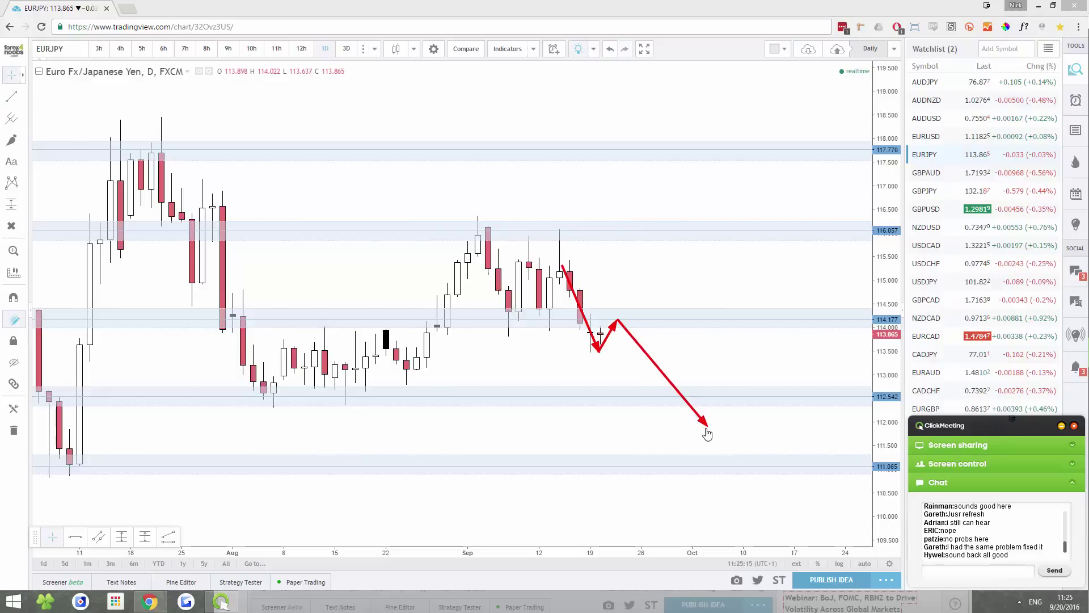
key(Escape)
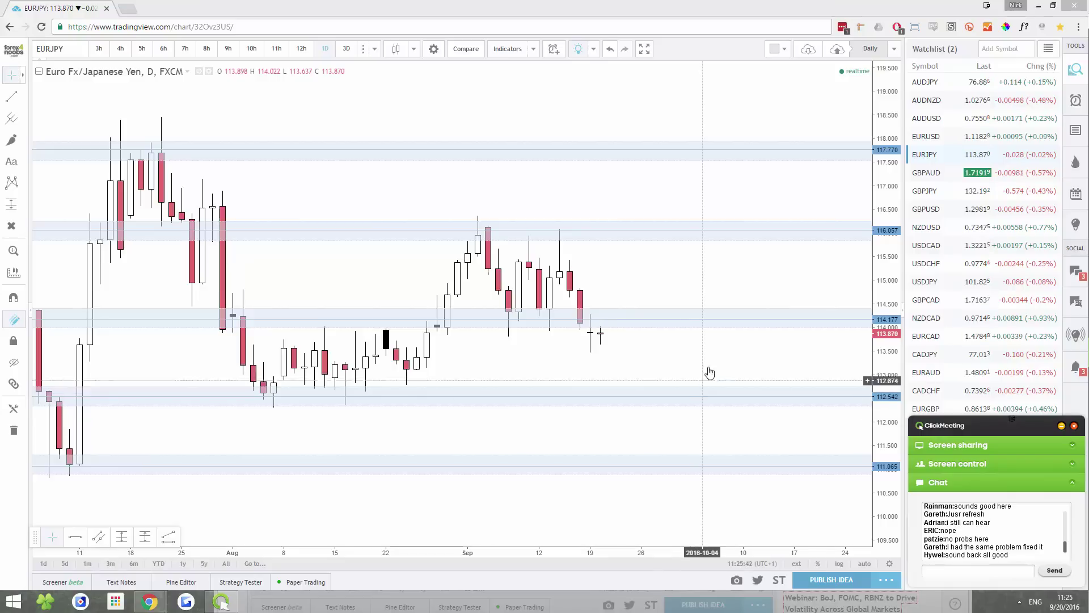
- Examine the latest EURJPY daily candles against the 114.177 zone
drag(643, 365, 700, 352)
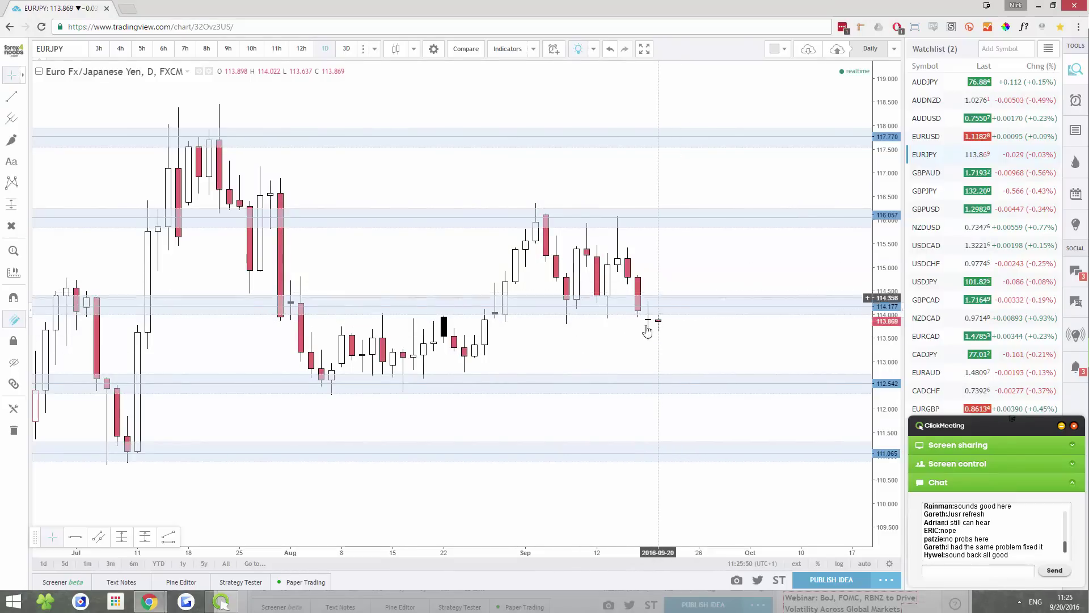
click(667, 307)
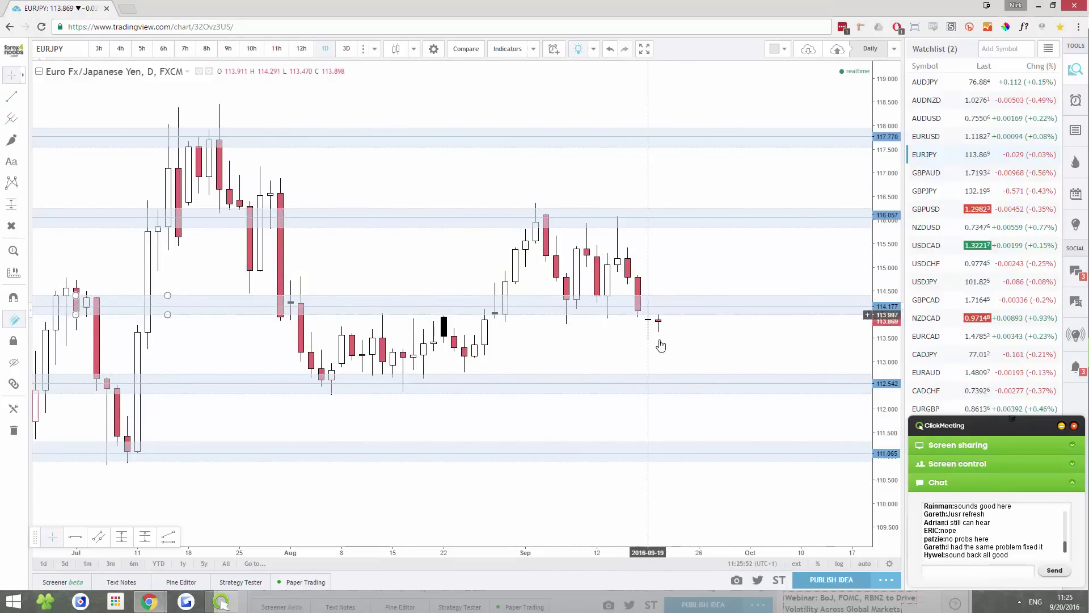
click(756, 323)
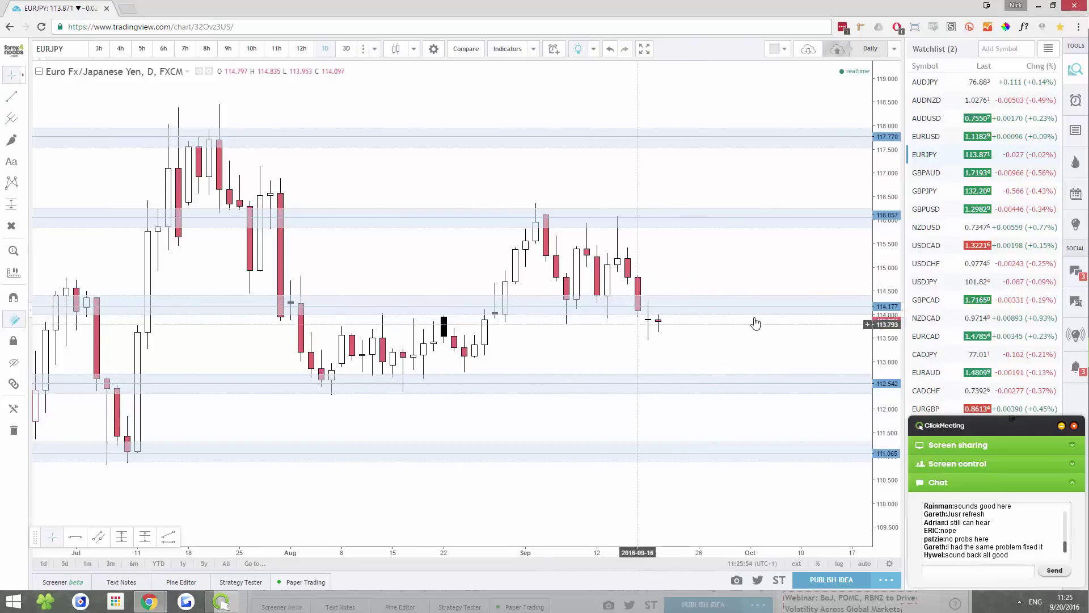
- Open the GBPAUD chart and review it on the daily, 11-hour, 9-hour and 8-hour timeframes
click(926, 172)
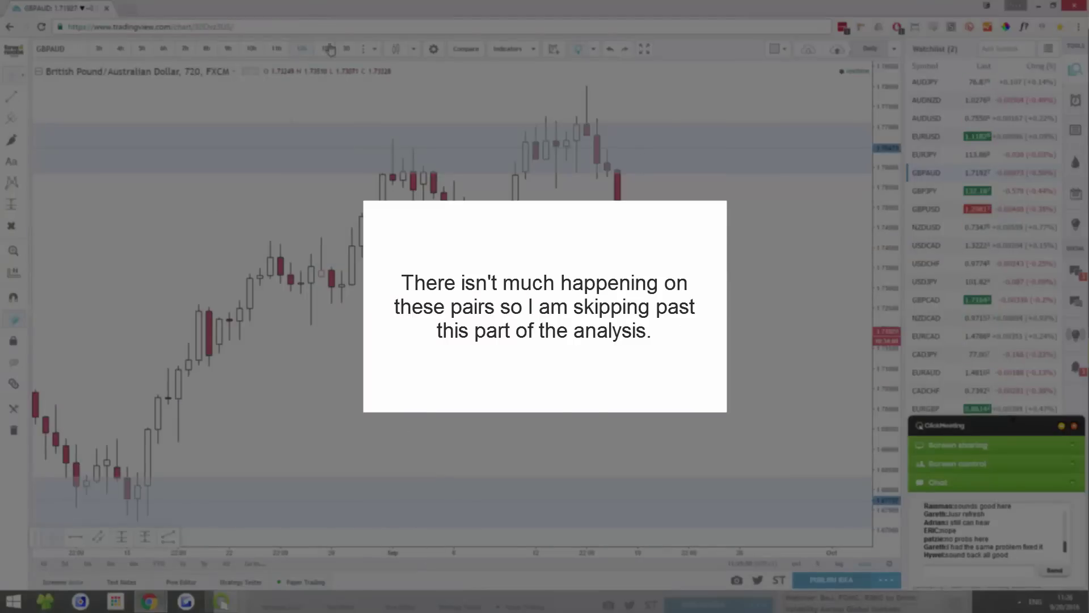
click(327, 49)
click(275, 50)
click(227, 50)
click(208, 49)
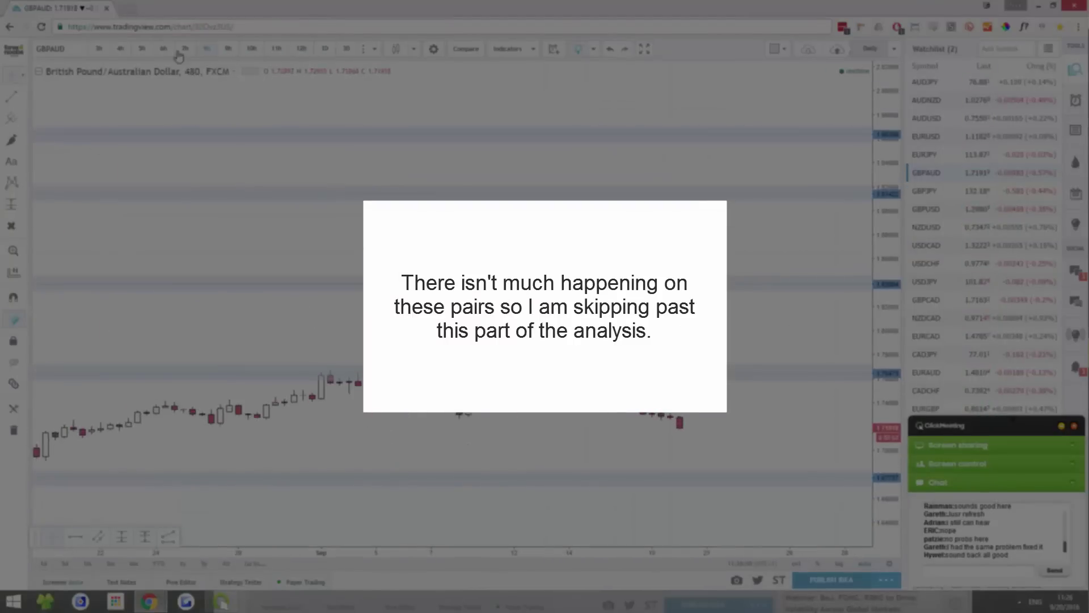
- Check GBPUSD on the 3-hour chart and NZDUSD on the 12-hour, 8-hour and 6-hour charts
click(926, 209)
click(99, 49)
click(925, 226)
drag(886, 170, 886, 317)
click(302, 50)
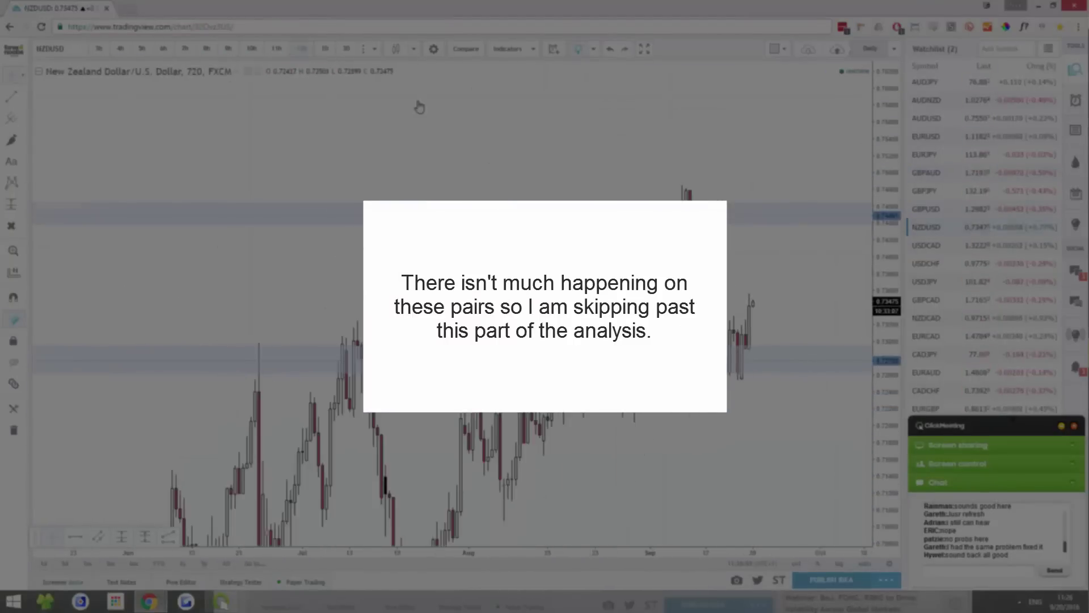
click(208, 50)
click(164, 50)
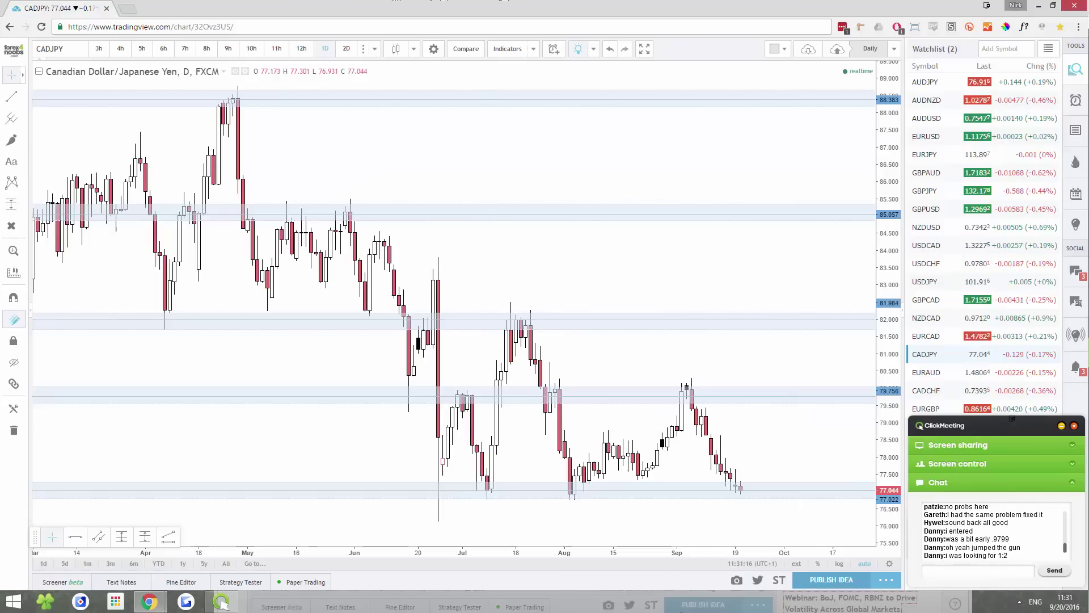
- Examine CADJPY price action at the 77.022 support zone on the daily and 12-hour charts
drag(889, 370, 883, 432)
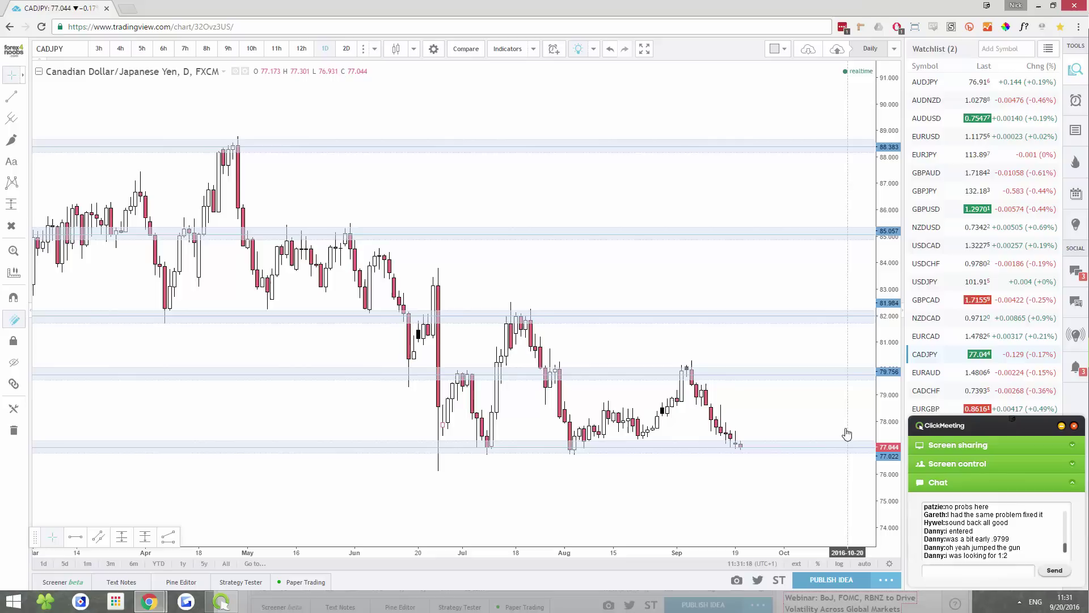
scroll(540, 479, up, 3)
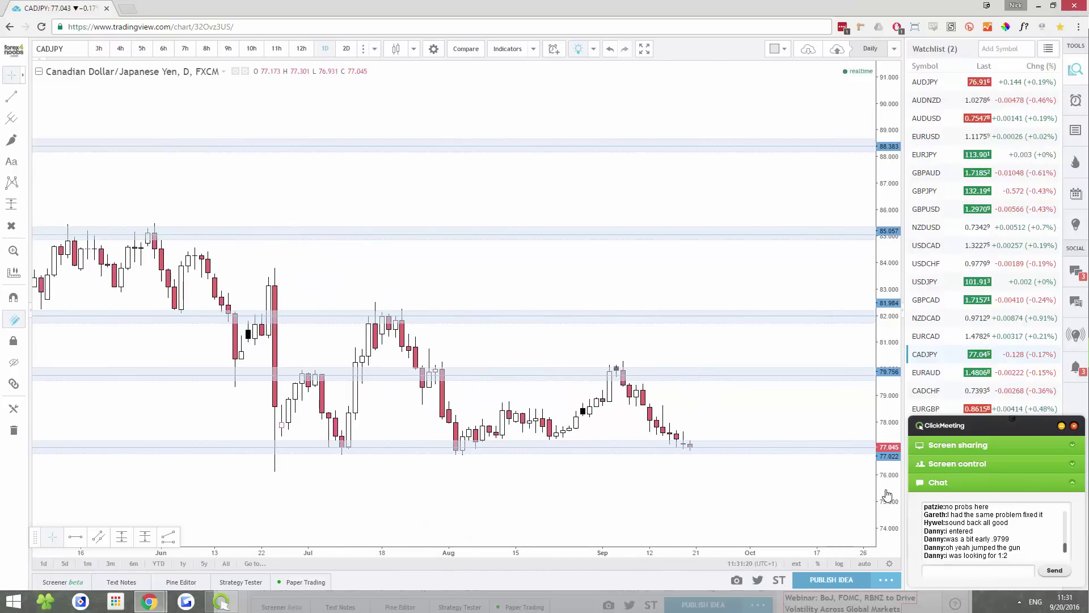
drag(887, 495, 883, 451)
drag(716, 427, 688, 333)
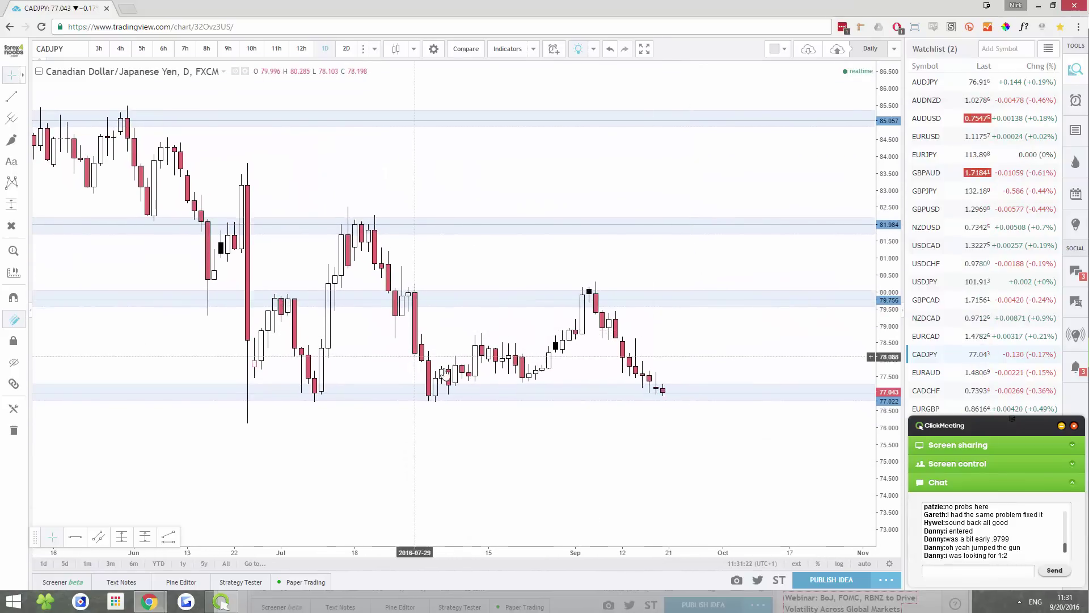
scroll(440, 388, down, 1)
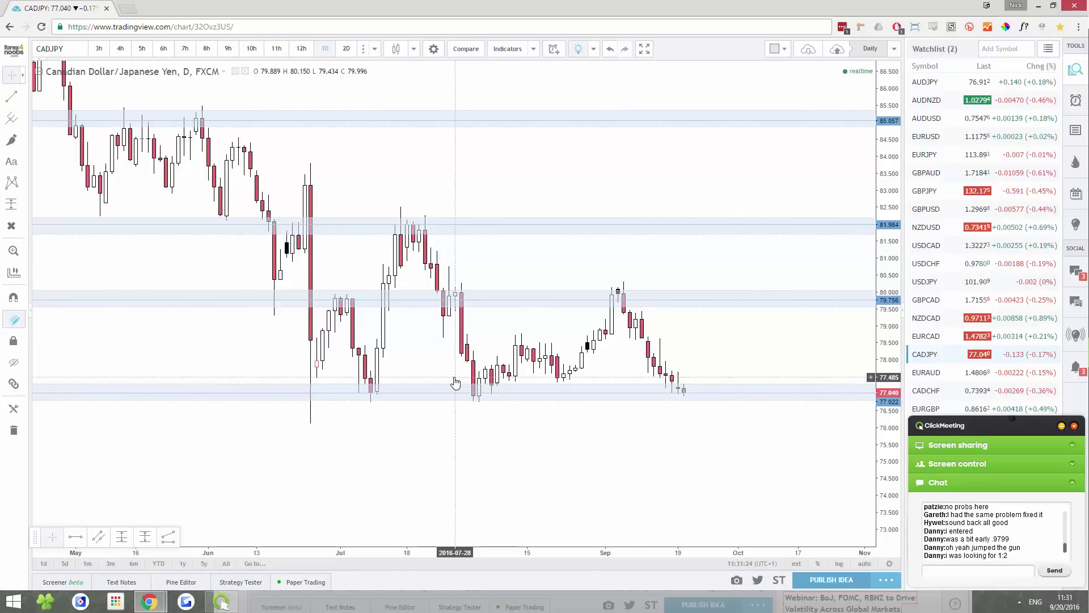
click(301, 49)
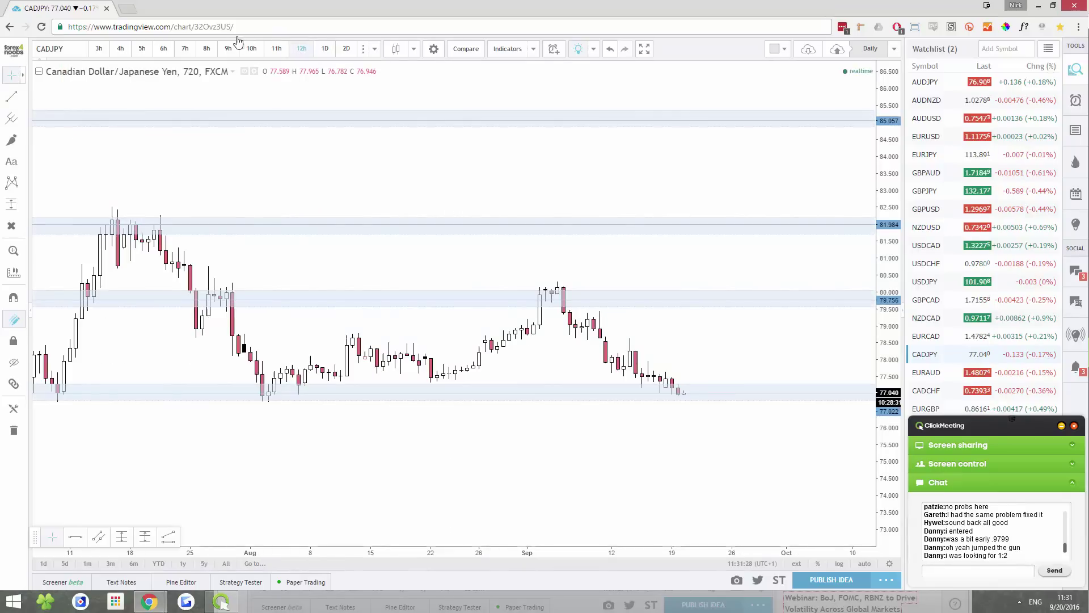
- Review CADJPY at the 77.022 support zone on the 8-hour, 6-hour and 4-hour timeframes
click(206, 50)
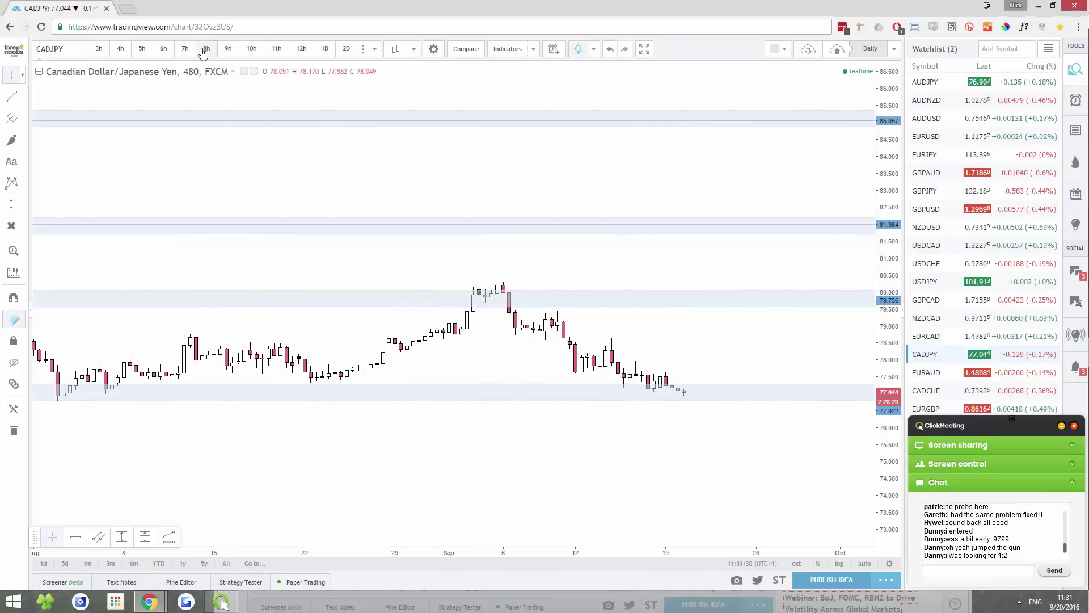
click(163, 50)
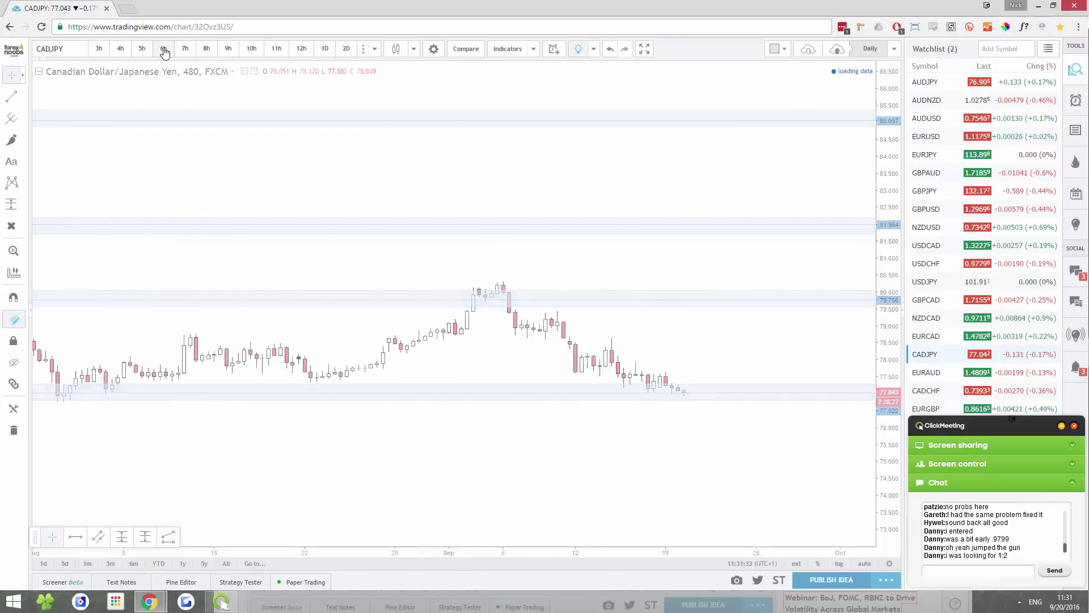
click(120, 50)
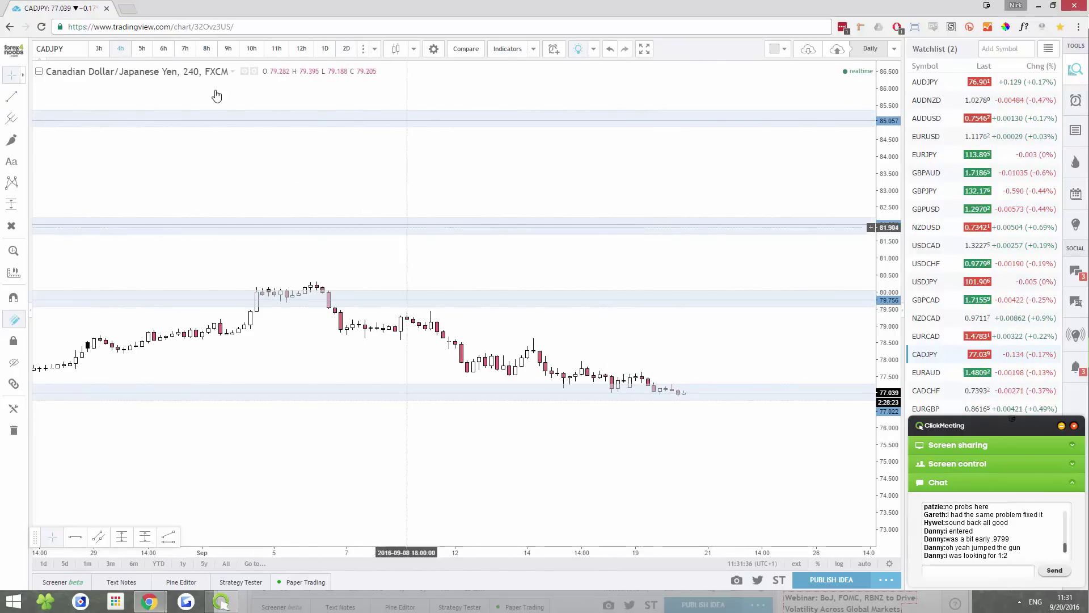
- Return CADJPY to the daily timeframe and examine the September decline between the 79.756 and 77.022 zones
click(325, 50)
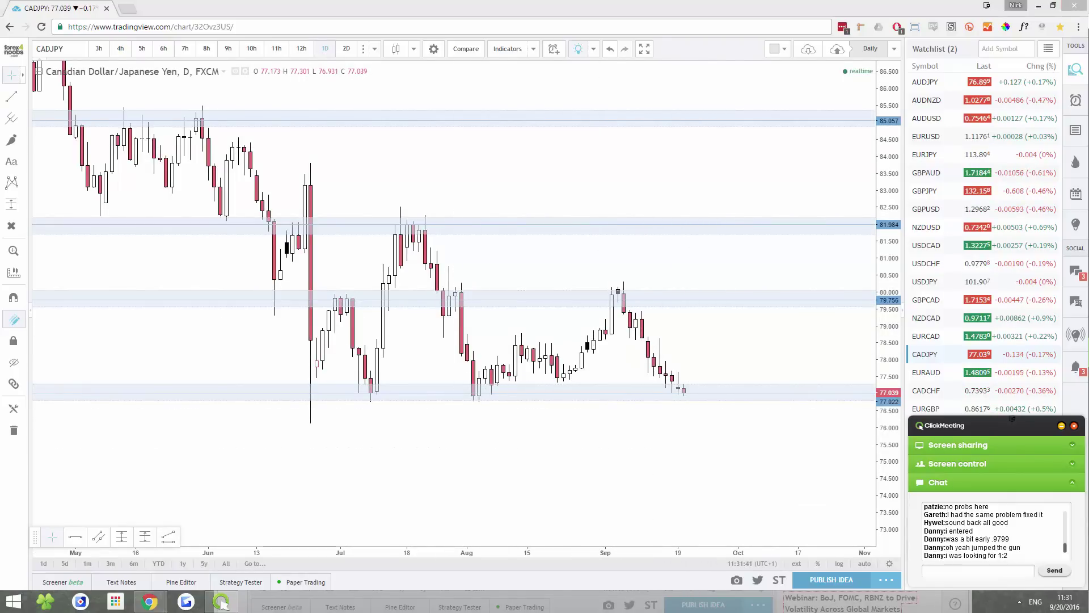
drag(616, 281, 681, 393)
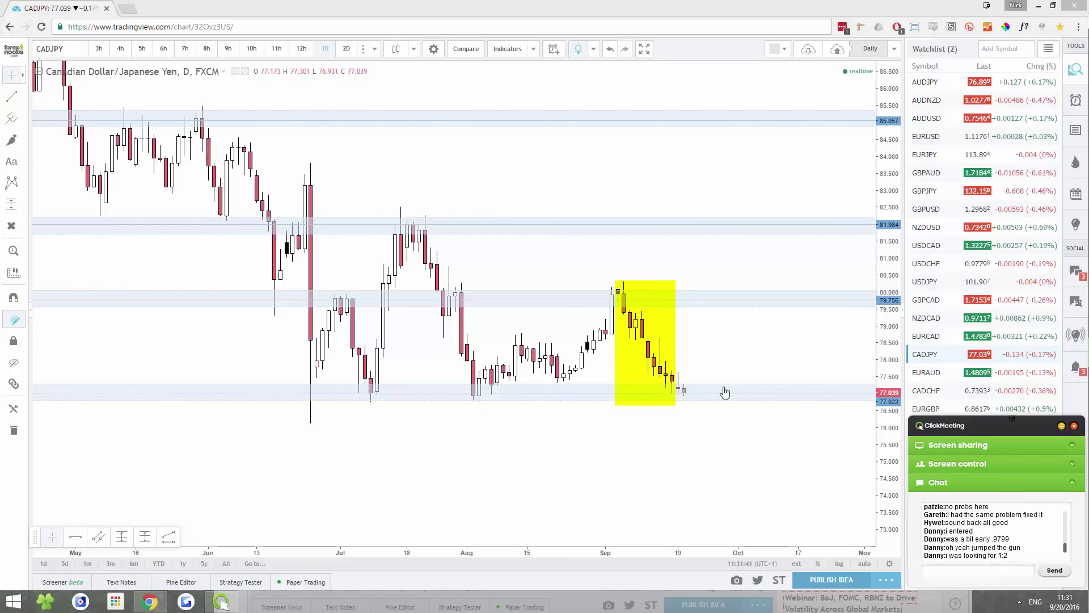
drag(162, 401, 171, 412)
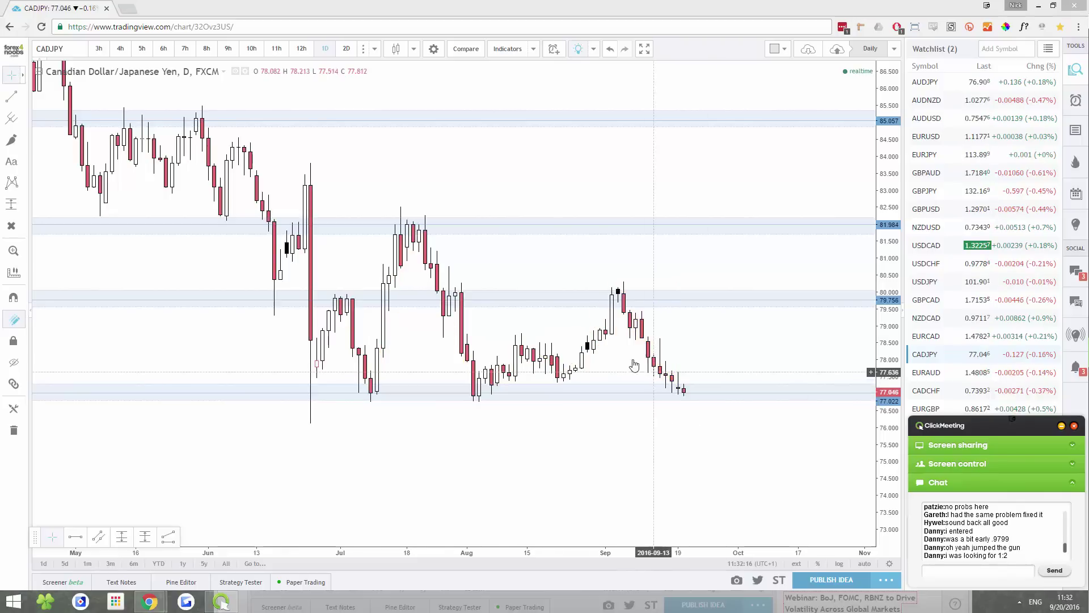
- Recheck CADJPY on the 12-hour and 8-hour timeframes, ending on the daily chart
click(301, 50)
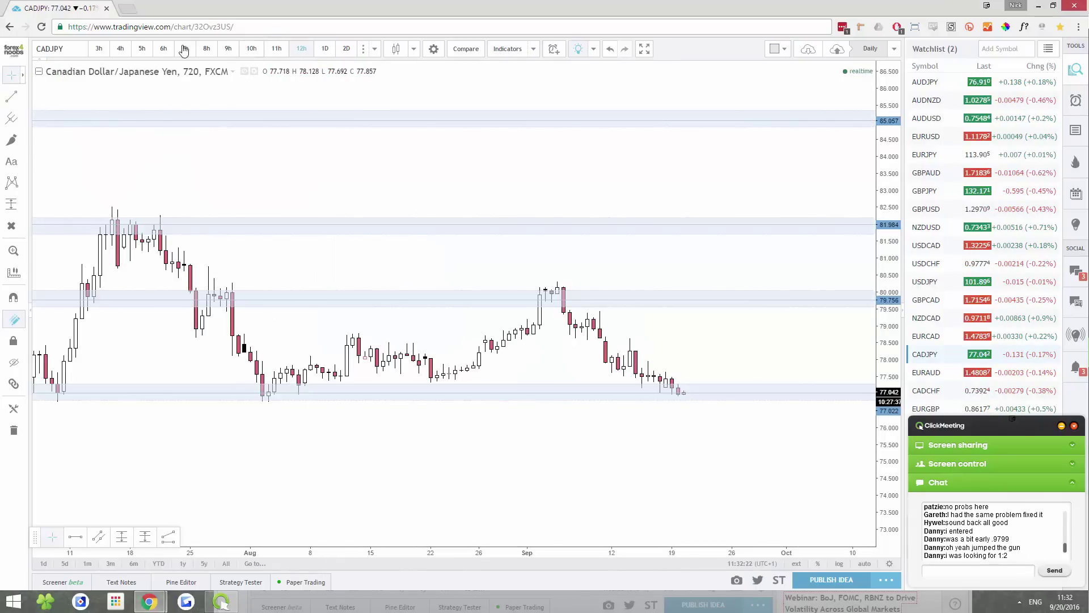
click(208, 49)
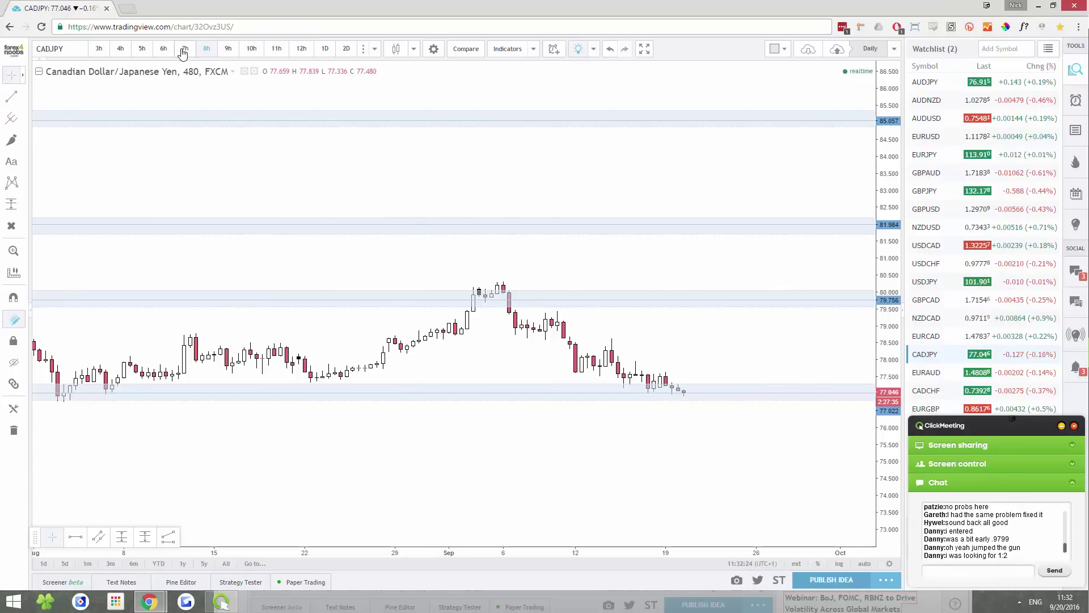
click(323, 50)
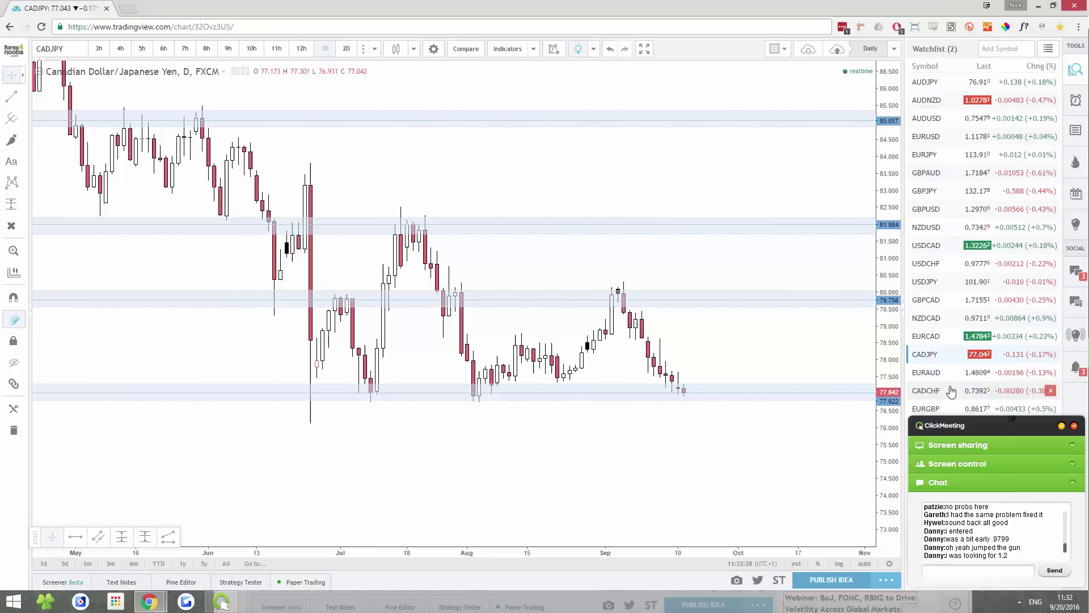
- Open the EURAUD chart and compare its price action on the daily and 12-hour timeframes
click(930, 373)
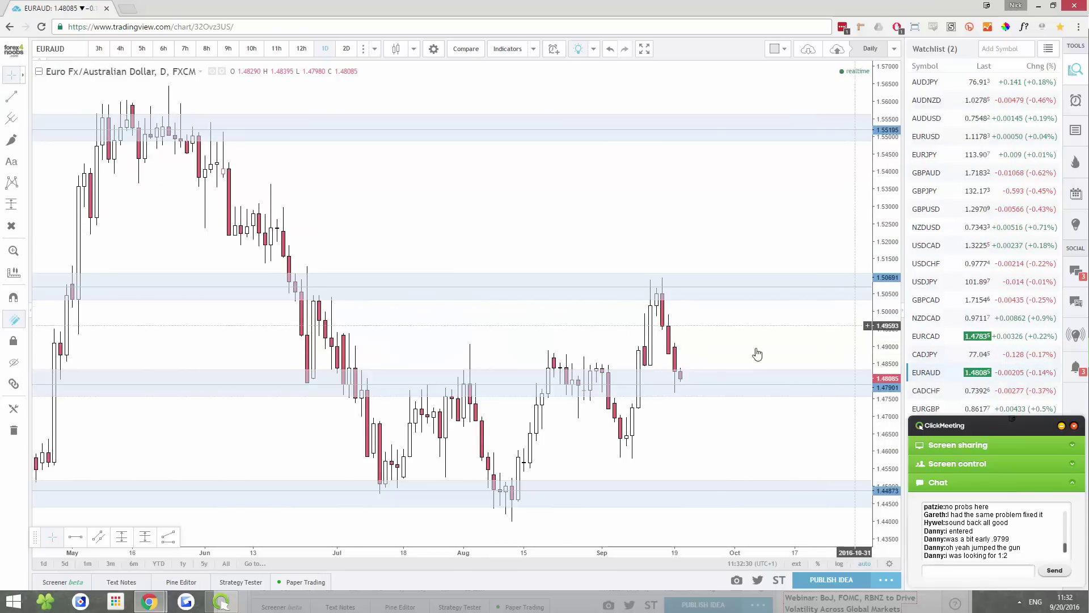
click(305, 53)
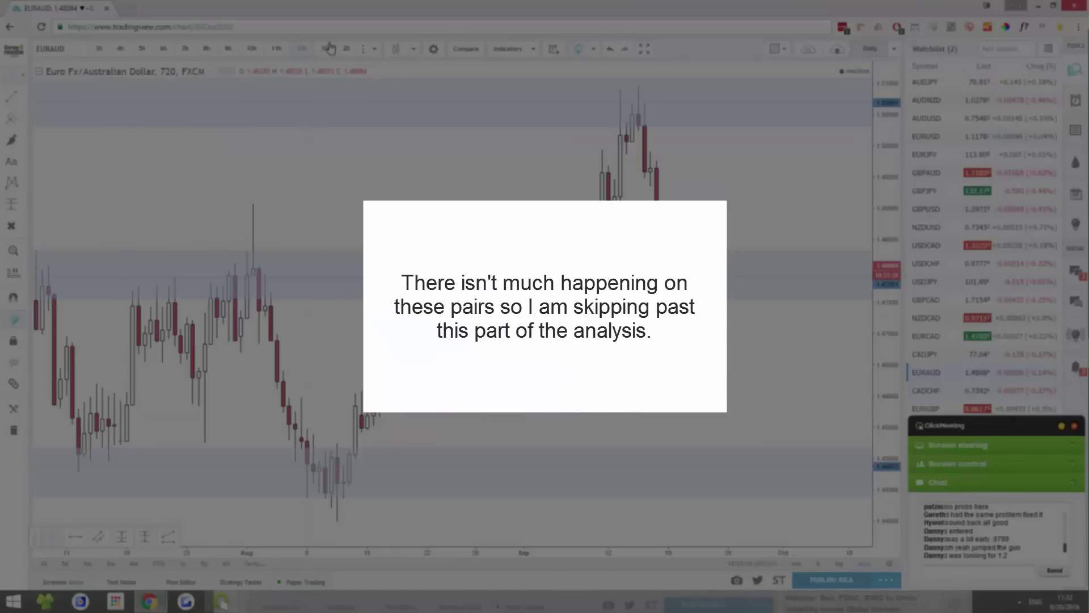
click(326, 49)
scroll(846, 467, up, 5)
drag(628, 326, 760, 355)
scroll(757, 353, down, 3)
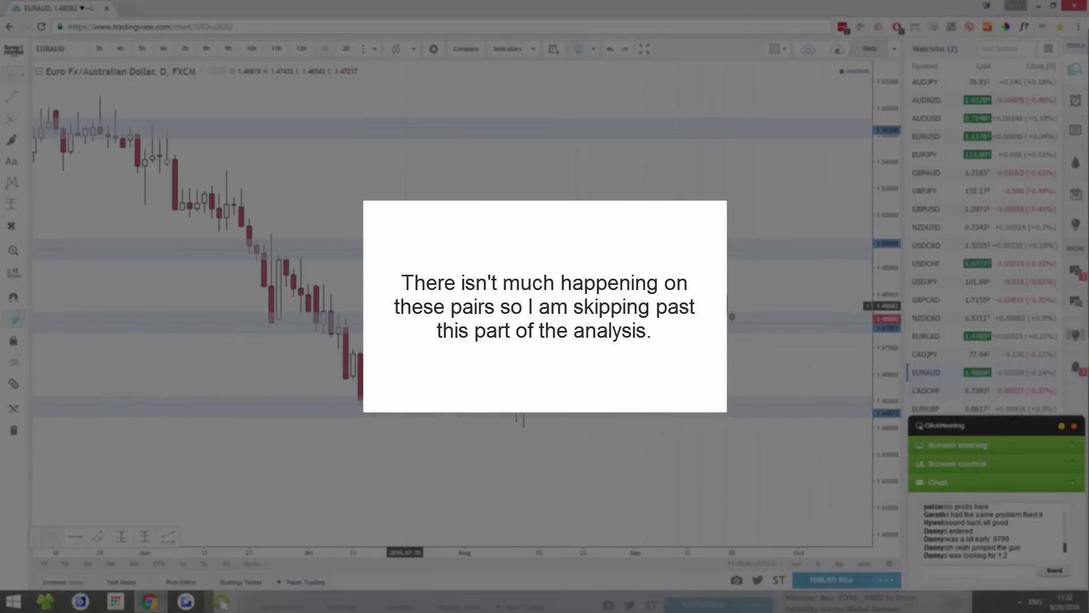
- Review EURAUD on the 12-hour and 11-hour timeframes and return it to the daily chart
click(301, 52)
click(278, 52)
click(302, 51)
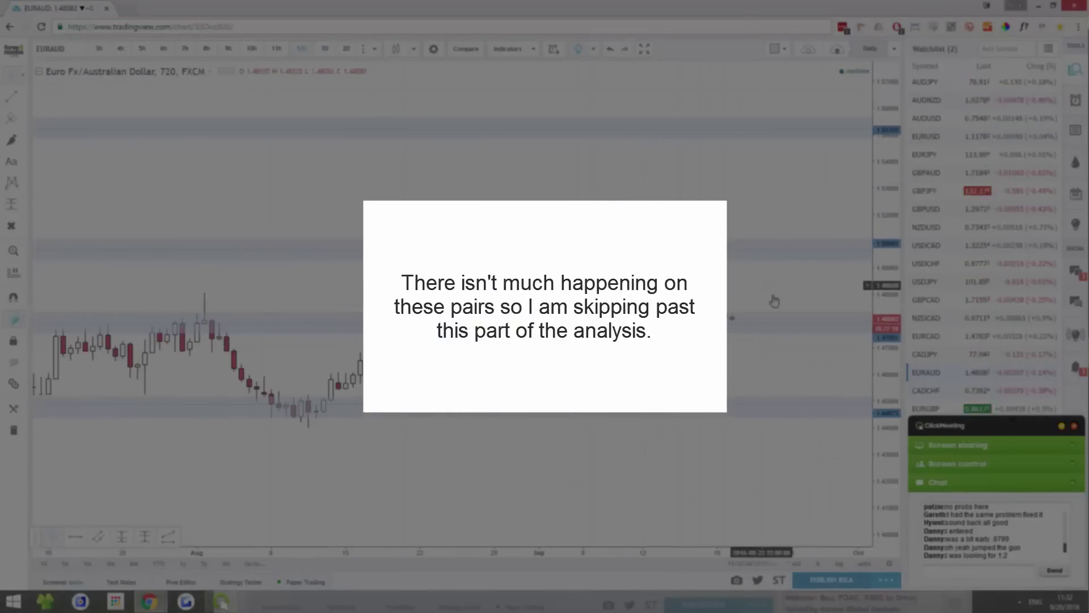
scroll(774, 301, down, 1)
click(121, 537)
scroll(801, 278, down, 3)
click(325, 49)
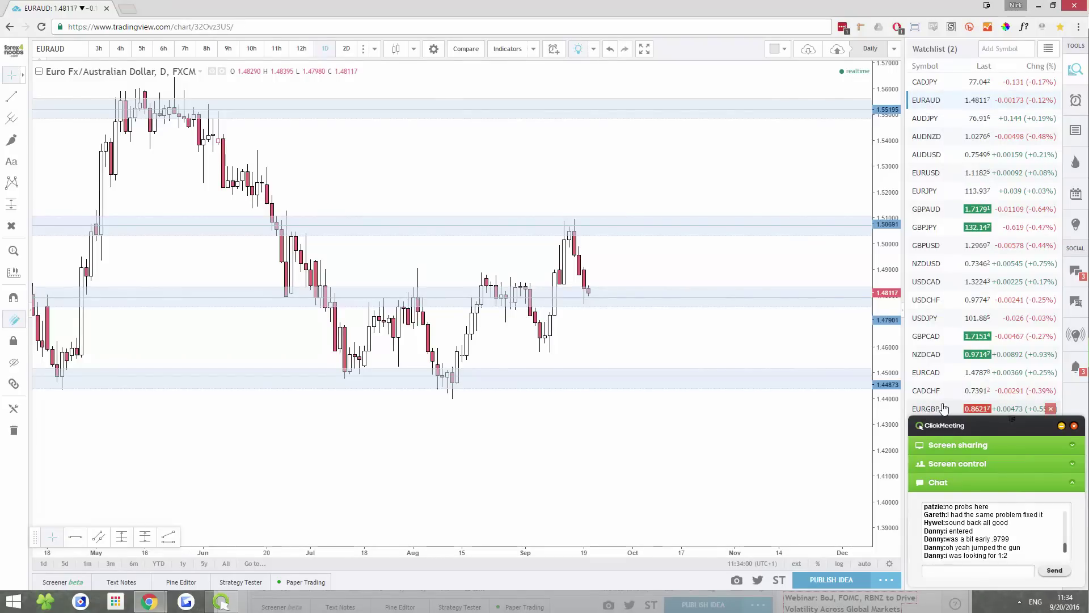
- Open the EURGBP chart and review it on the daily, 12-hour, 11-hour and 3-hour timeframes
click(944, 407)
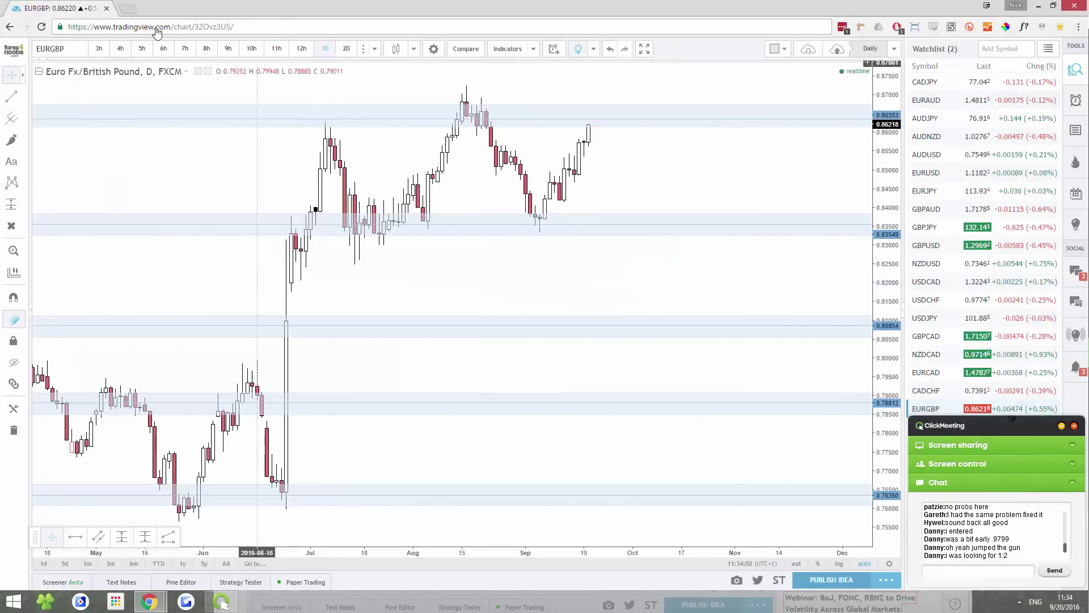
click(299, 49)
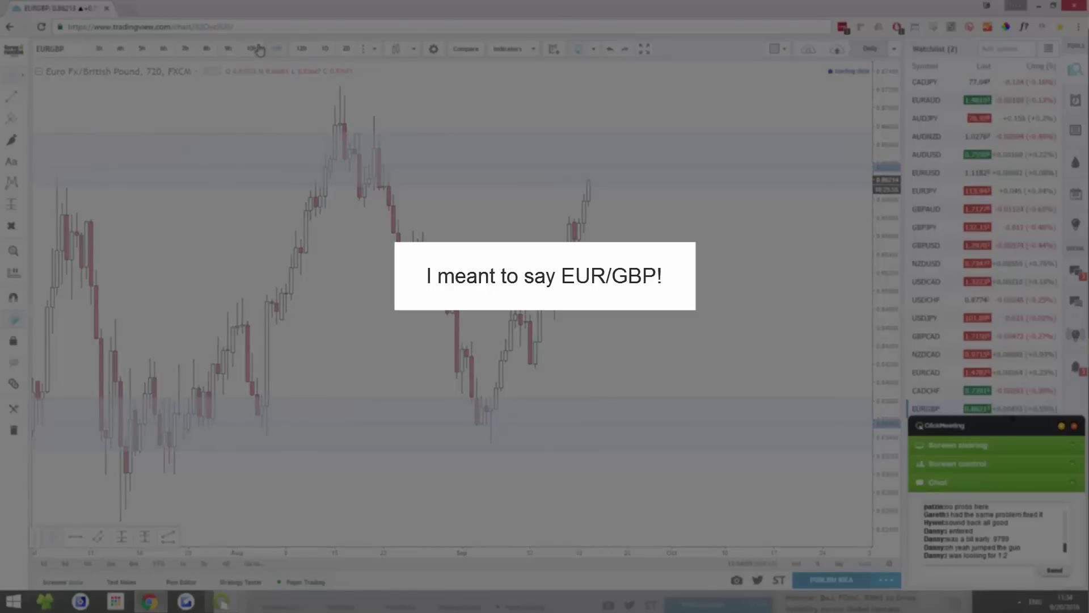
click(271, 49)
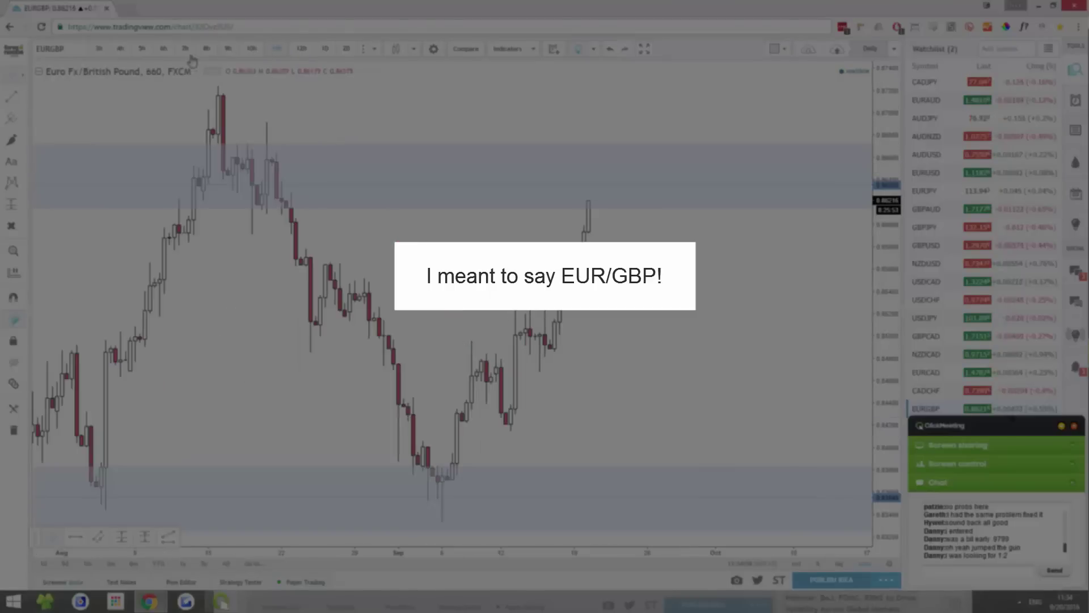
click(100, 49)
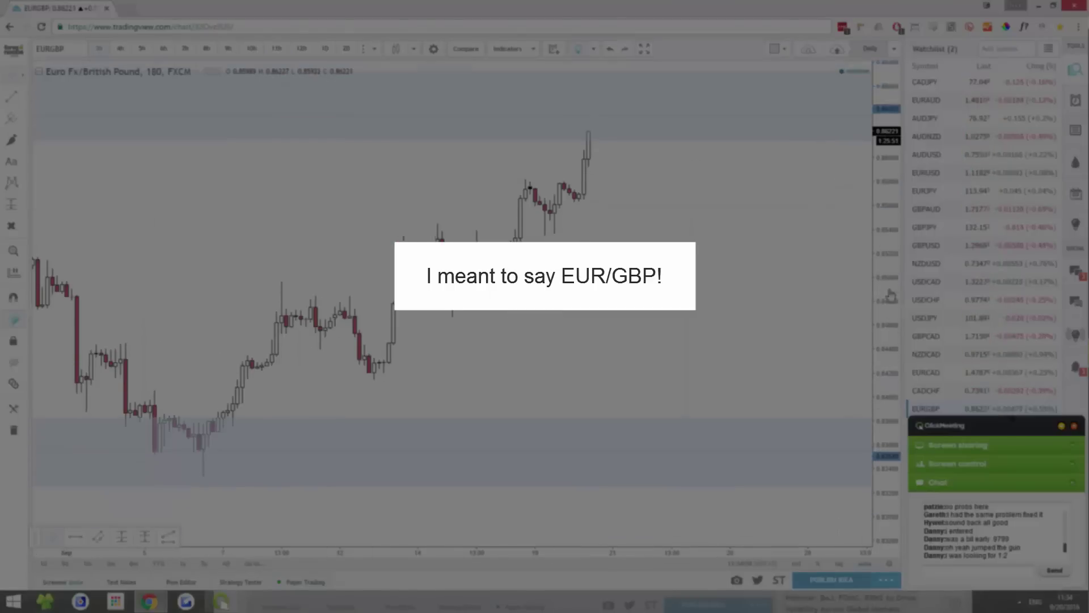
- Raise the EURGBP resistance line at 0.86353 to 0.86413 and check its placement on the daily chart
scroll(543, 206, down, 3)
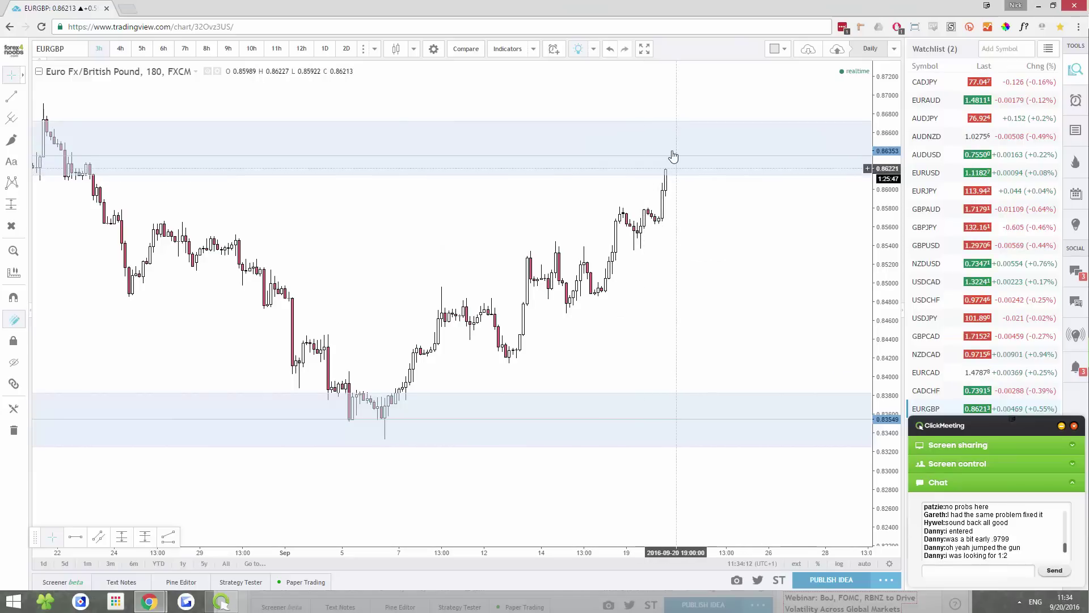
click(705, 155)
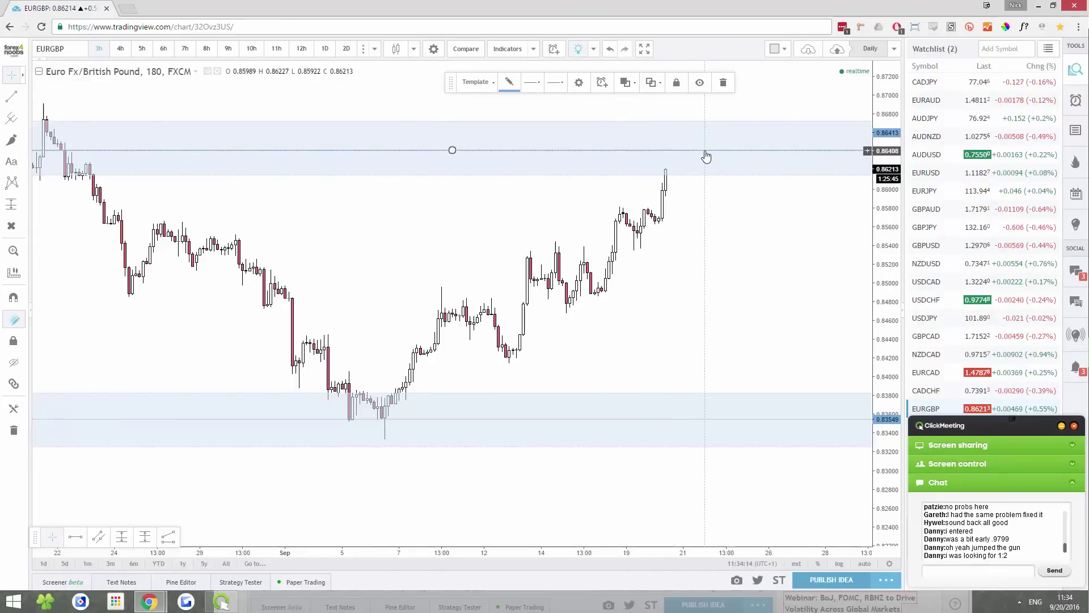
click(324, 49)
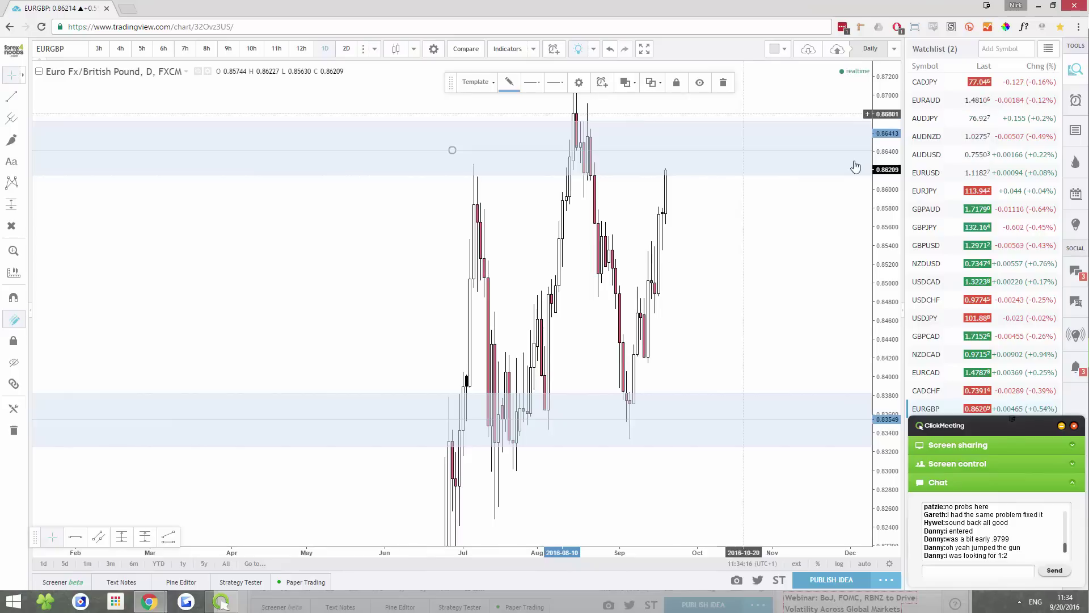
drag(883, 152, 845, 430)
scroll(665, 259, down, 1)
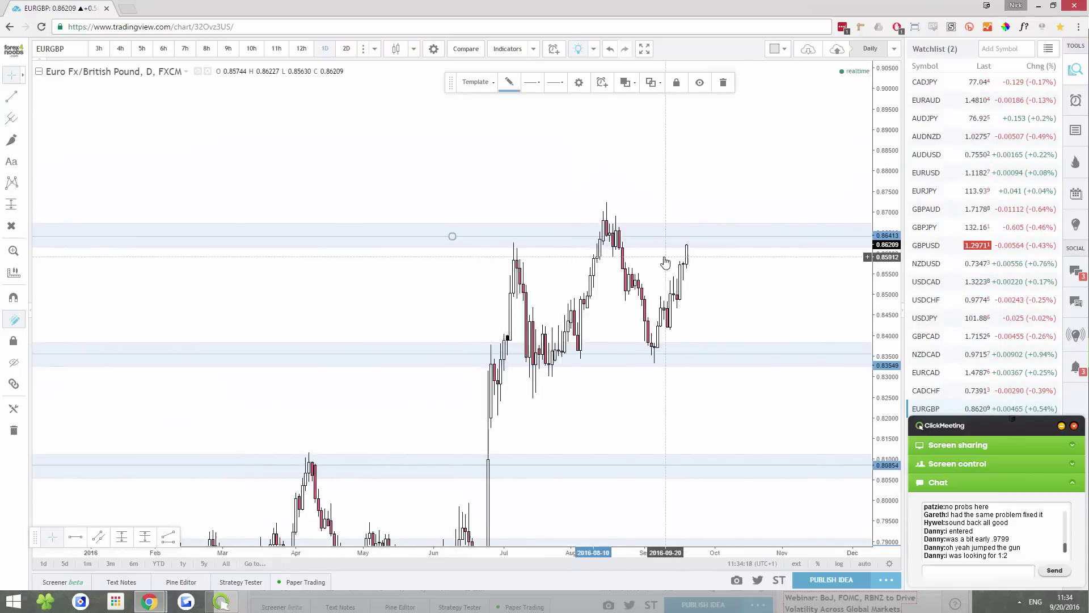
scroll(665, 262, down, 1)
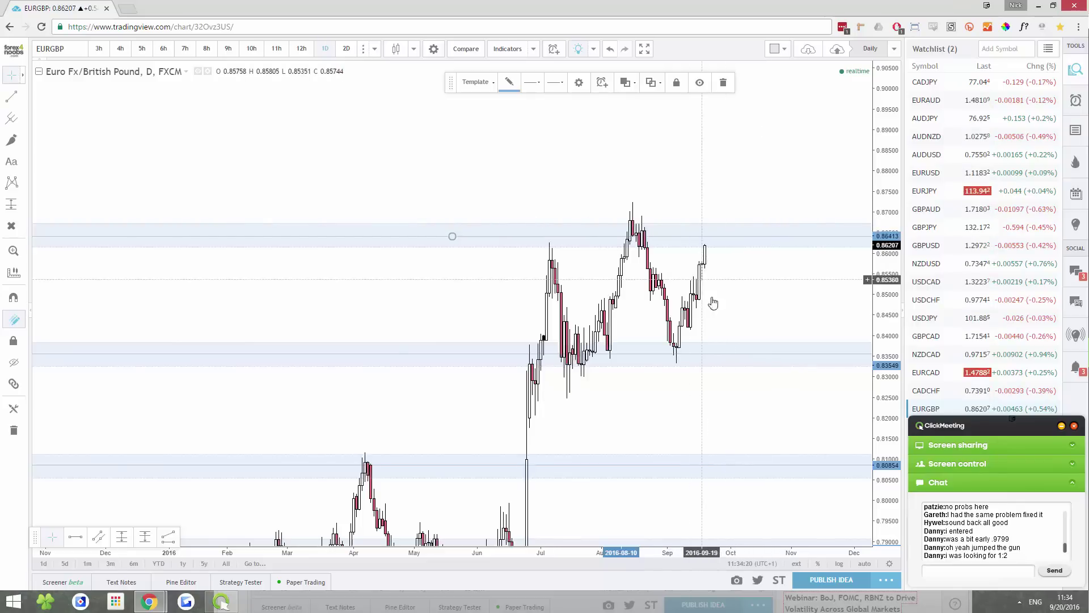
click(731, 299)
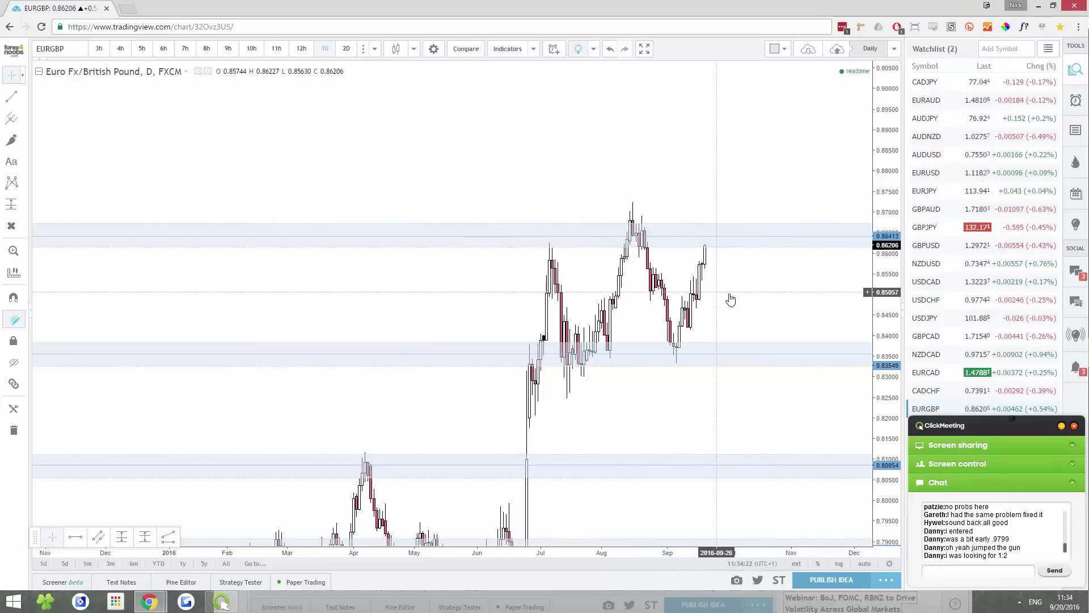
- Examine the August EURGBP rally and reversal at the 0.86413 resistance zone on the daily chart
scroll(731, 299, up, 2)
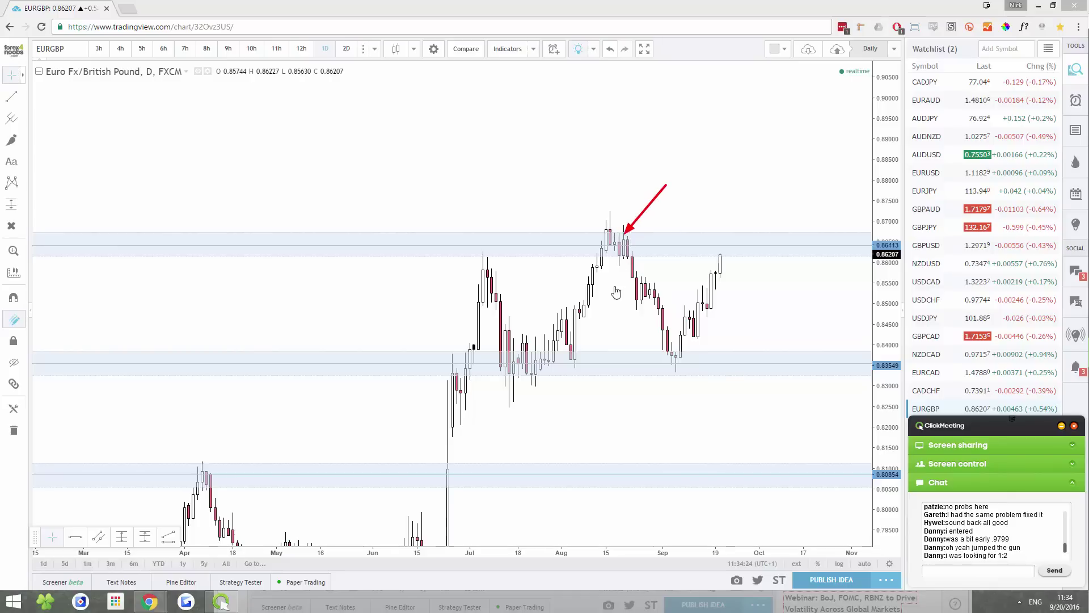
drag(602, 237, 611, 236)
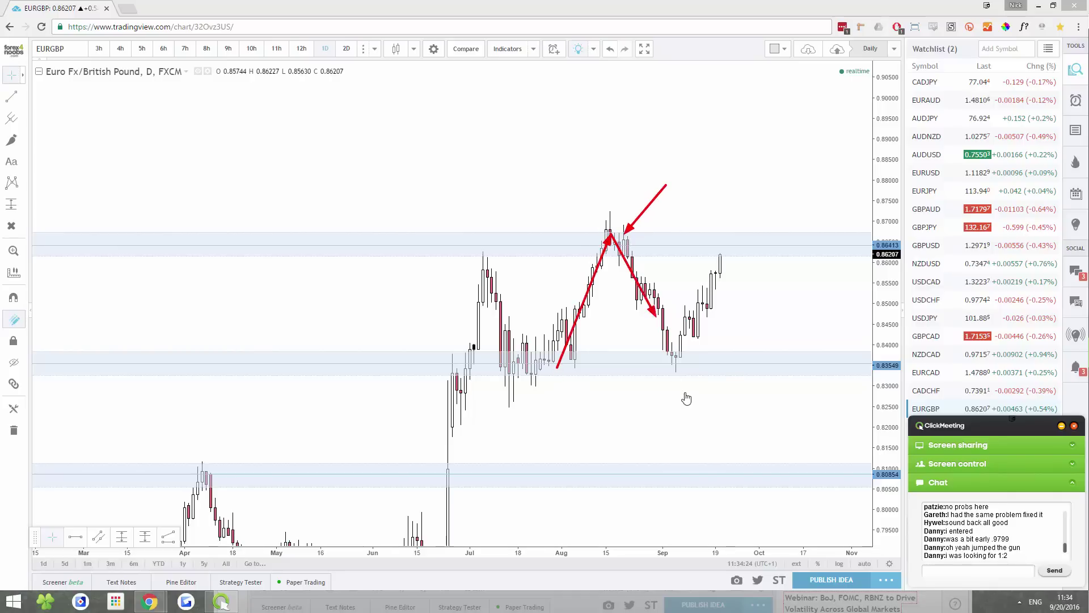
drag(686, 398, 685, 389)
key(Escape)
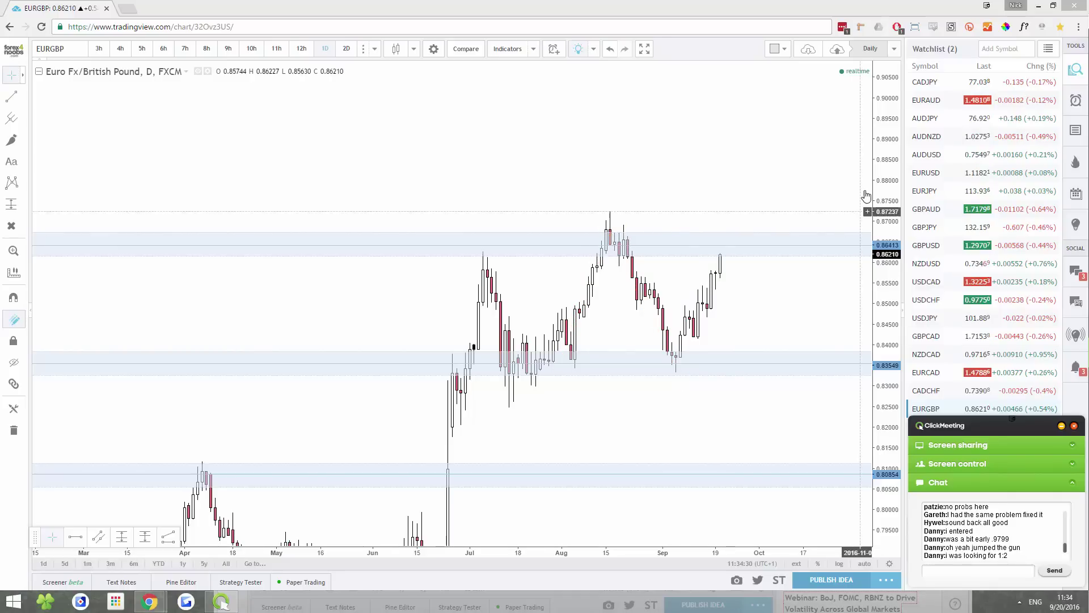
- Examine EURGBP daily price history back to 2011 against the 0.86413 zone
drag(882, 171, 868, 472)
scroll(543, 424, down, 5)
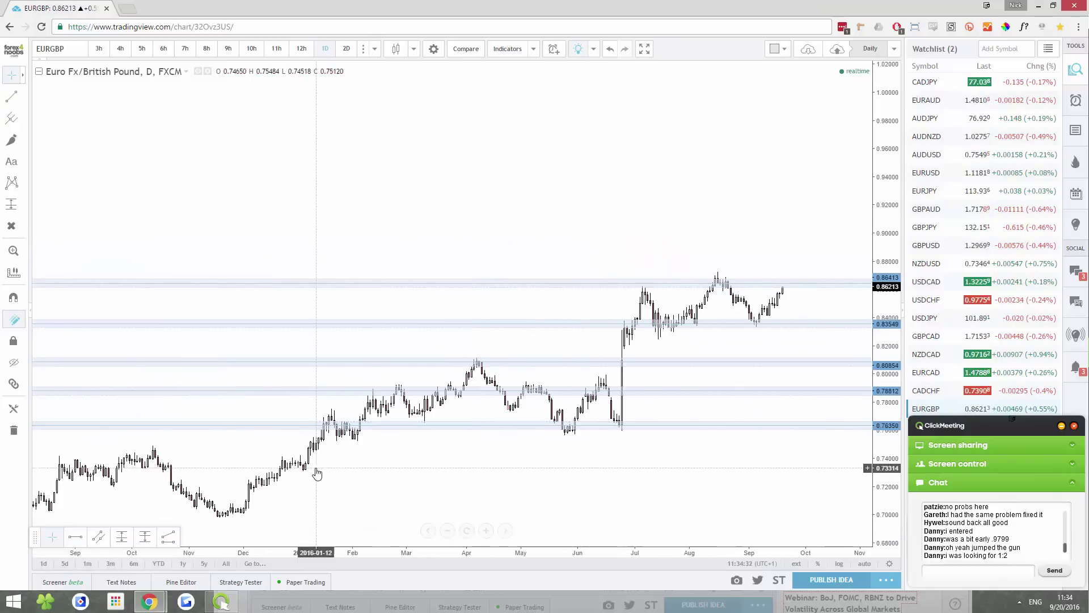
drag(317, 468, 676, 357)
drag(363, 409, 676, 403)
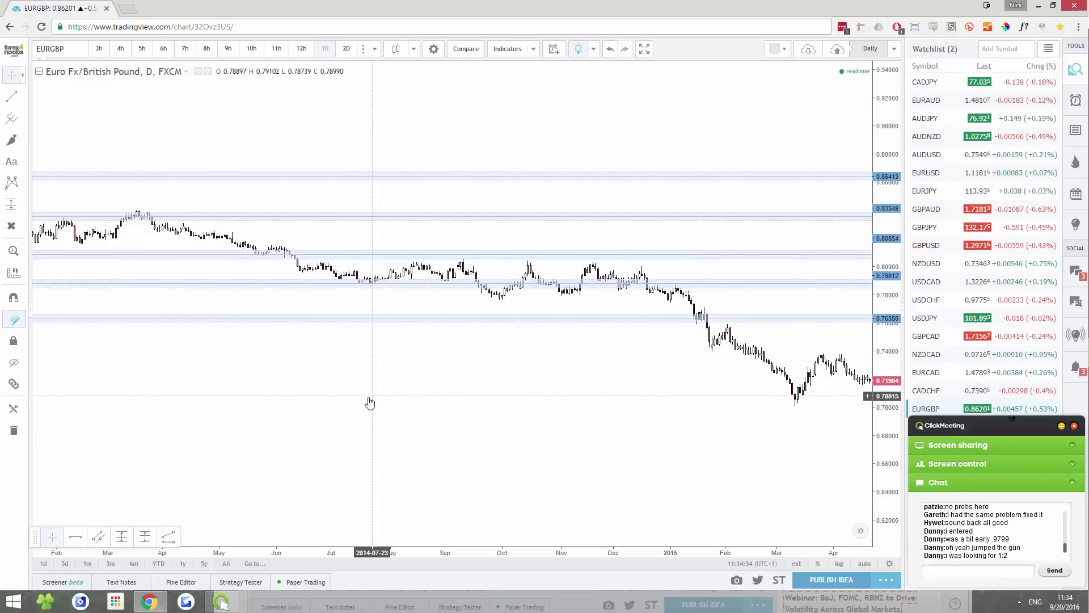
scroll(343, 397, down, 9)
drag(419, 224, 547, 204)
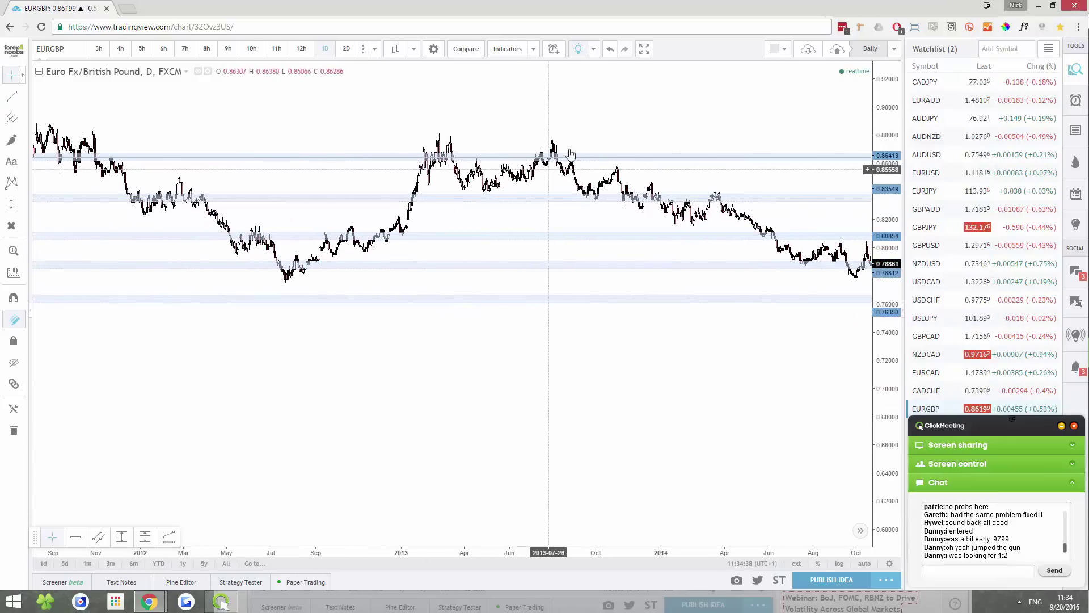
drag(833, 393, 441, 362)
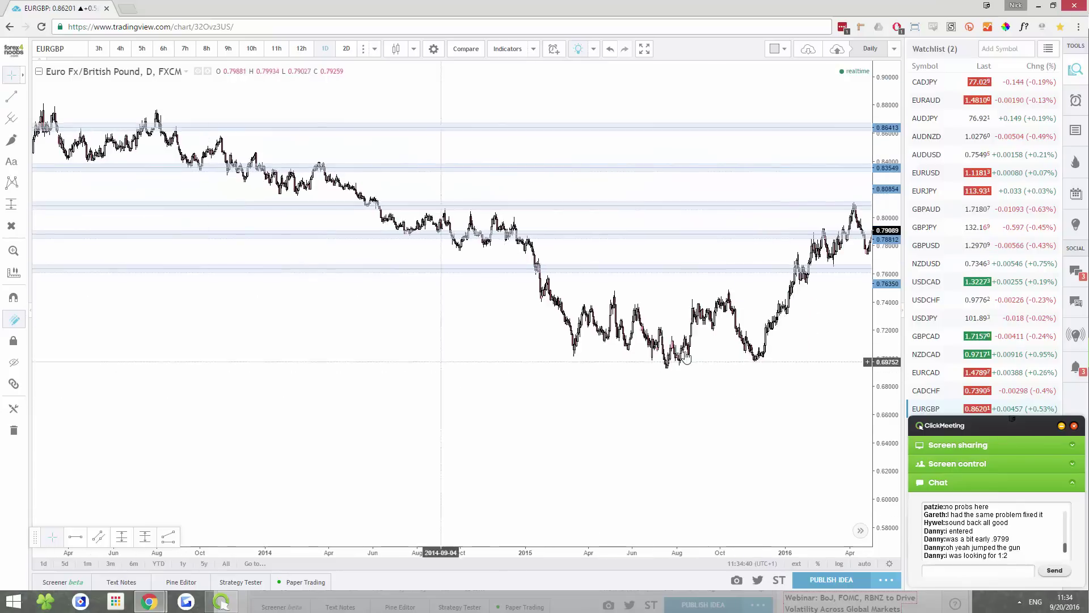
- Return to the recent EURGBP daily candles and examine the August high and September low against their zones
drag(840, 338, 691, 456)
scroll(530, 379, up, 5)
drag(487, 227, 747, 221)
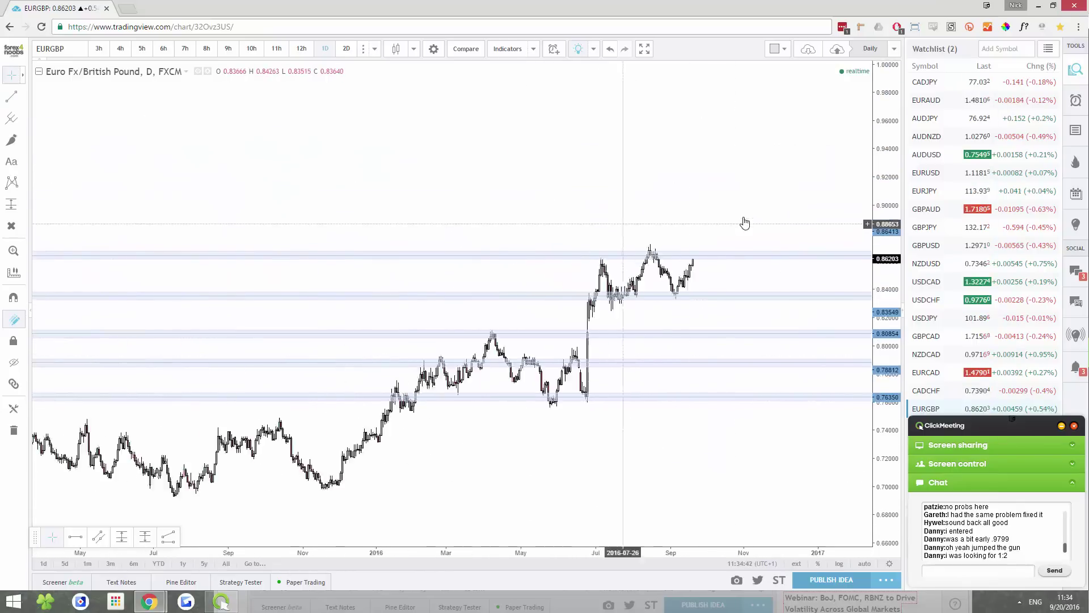
scroll(679, 275, up, 9)
drag(895, 453, 851, 311)
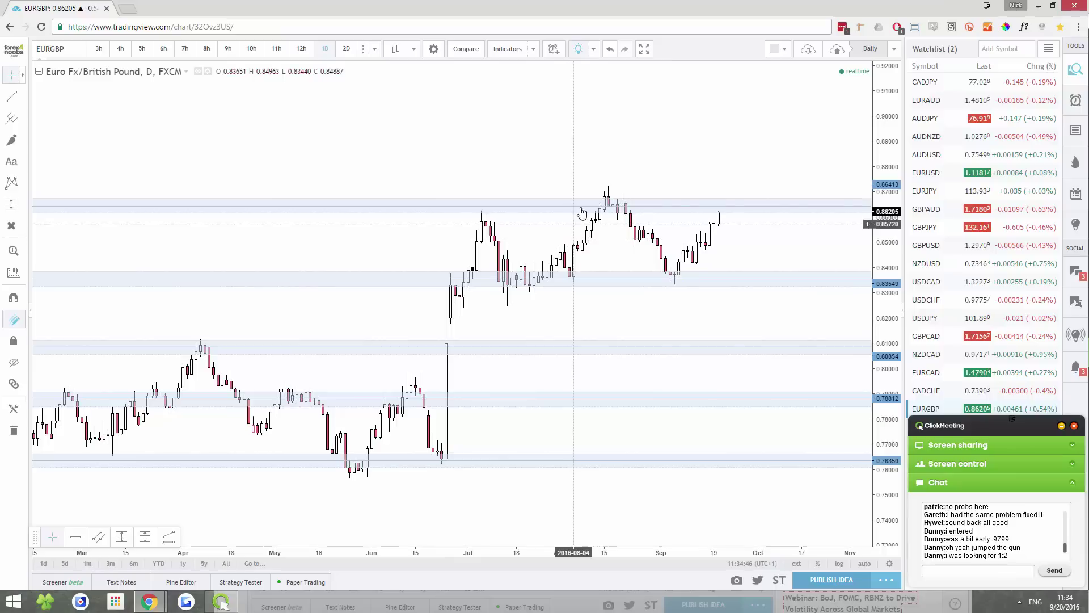
click(612, 205)
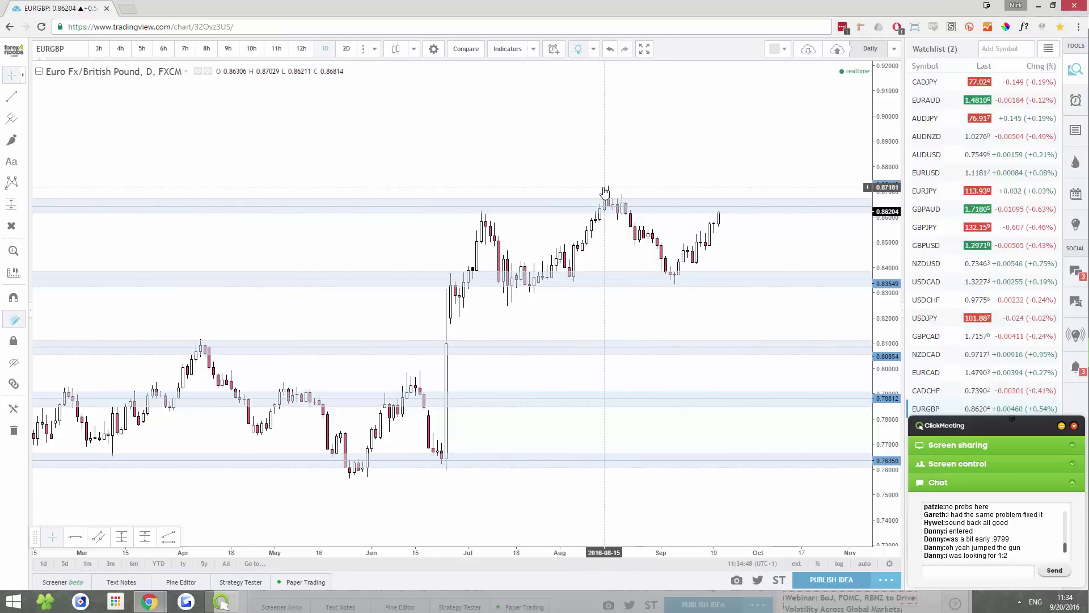
click(673, 284)
click(674, 296)
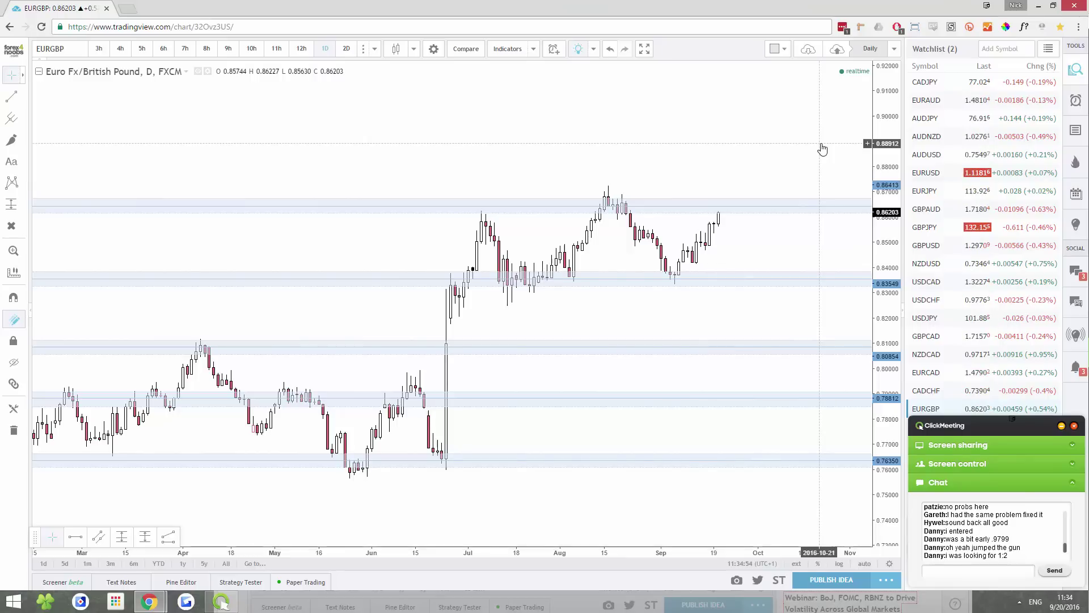
- Move EURGBP to the top of the watchlist, above CADJPY
click(749, 206)
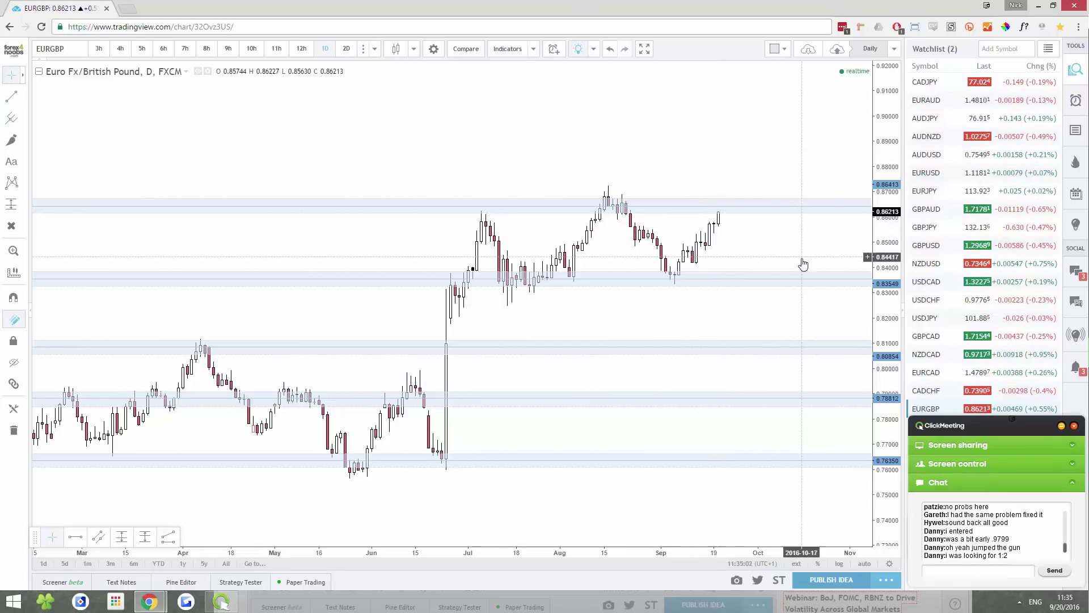
click(705, 214)
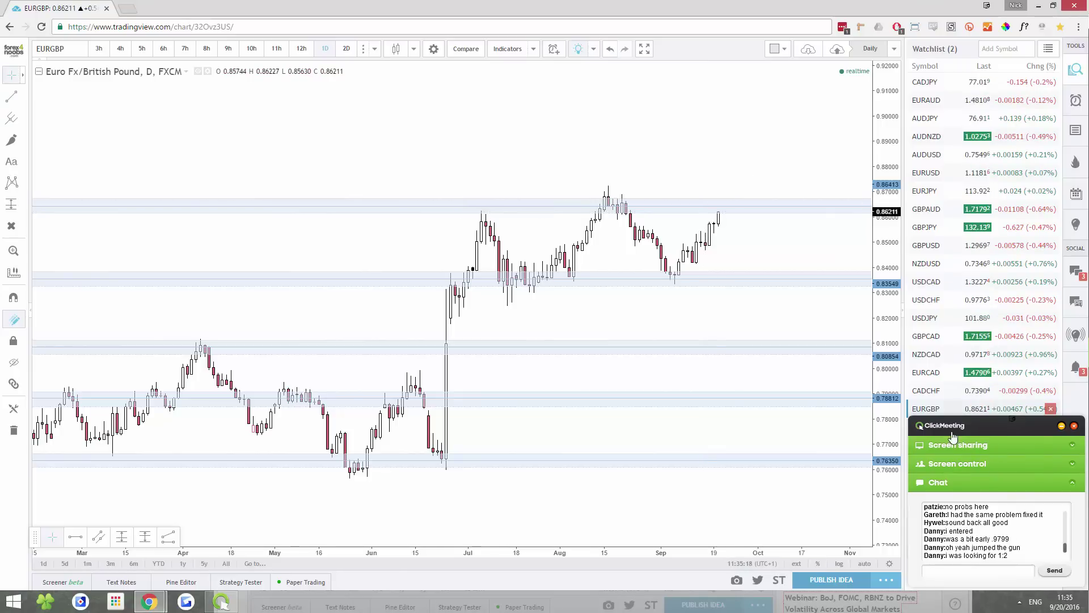
drag(926, 408, 921, 80)
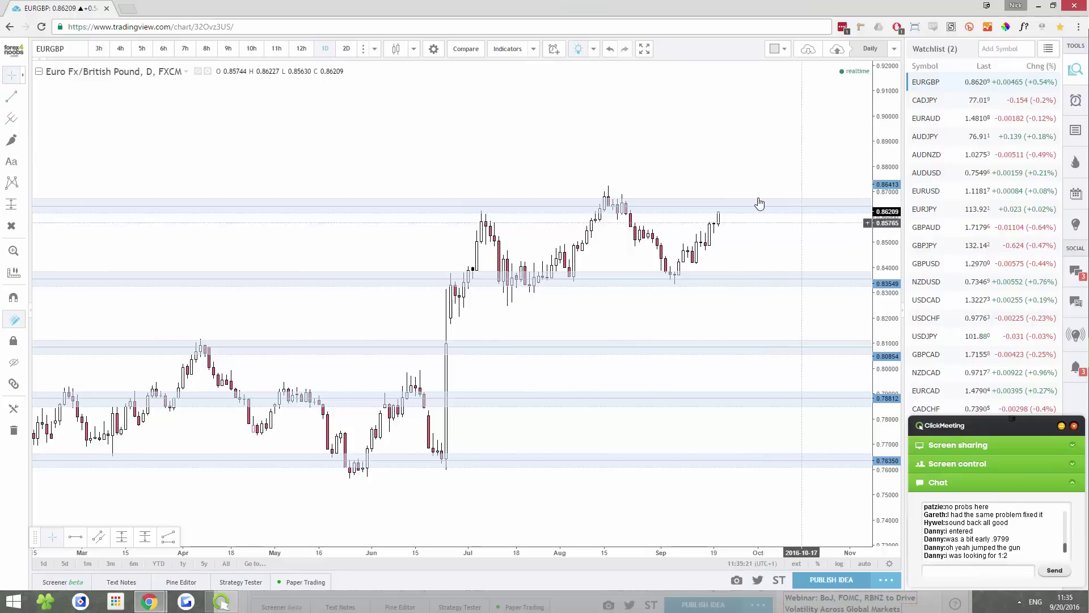
- Check EURGBP on the 12-hour chart, then examine the daily August rally and September rise between the 0.83549 and 0.86413 zones
click(303, 49)
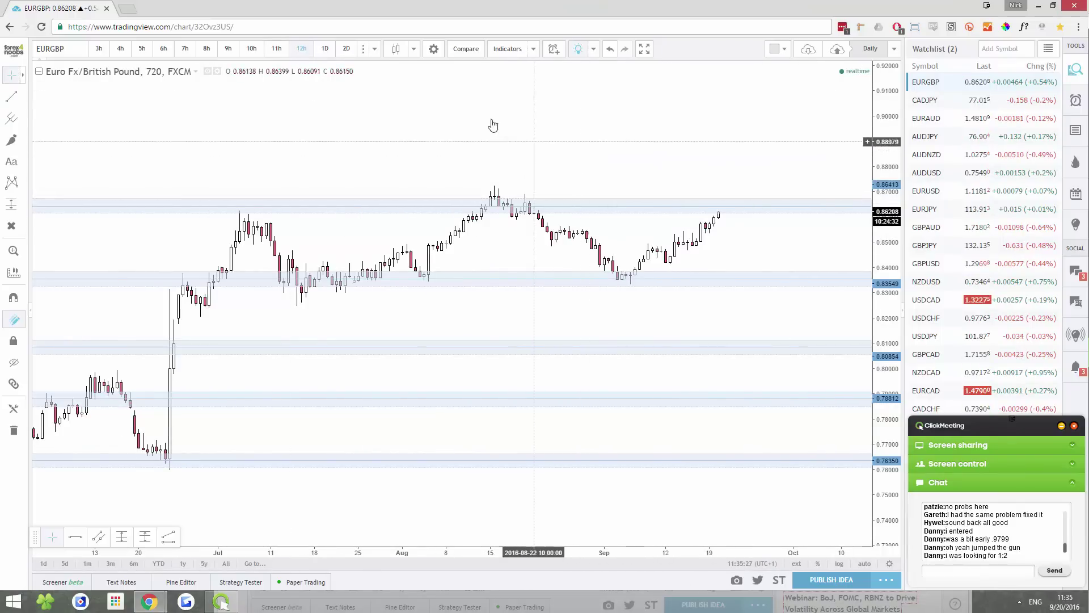
click(324, 55)
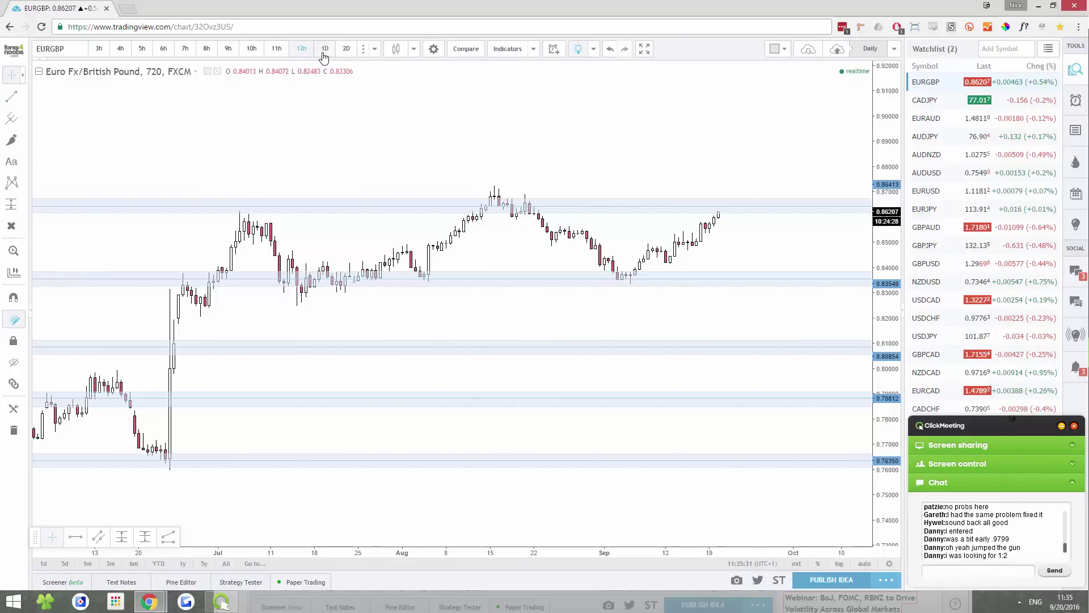
scroll(702, 218, up, 4)
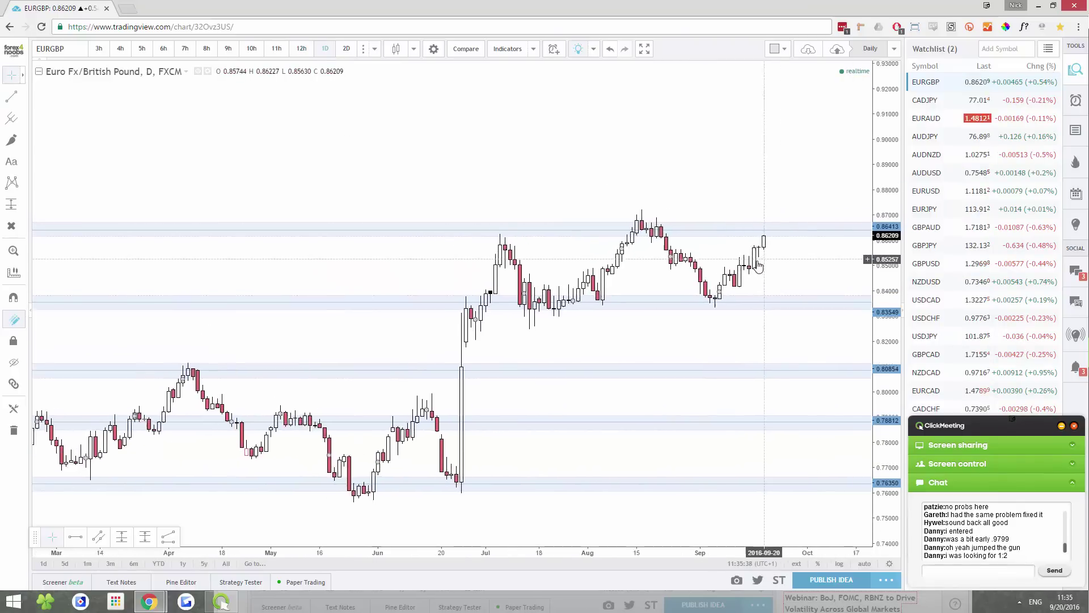
drag(884, 471, 888, 339)
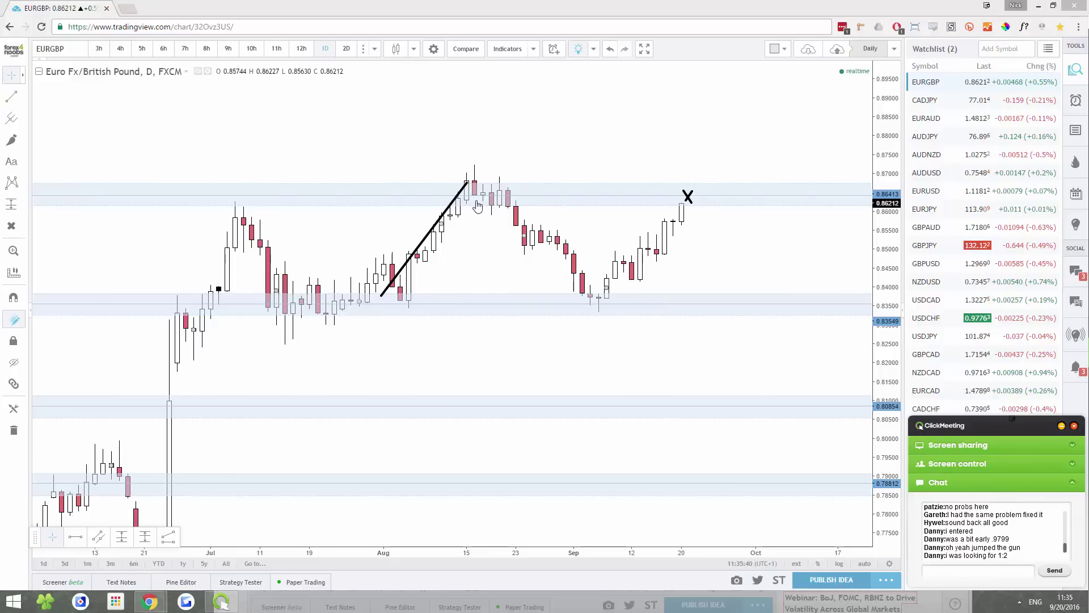
click(587, 298)
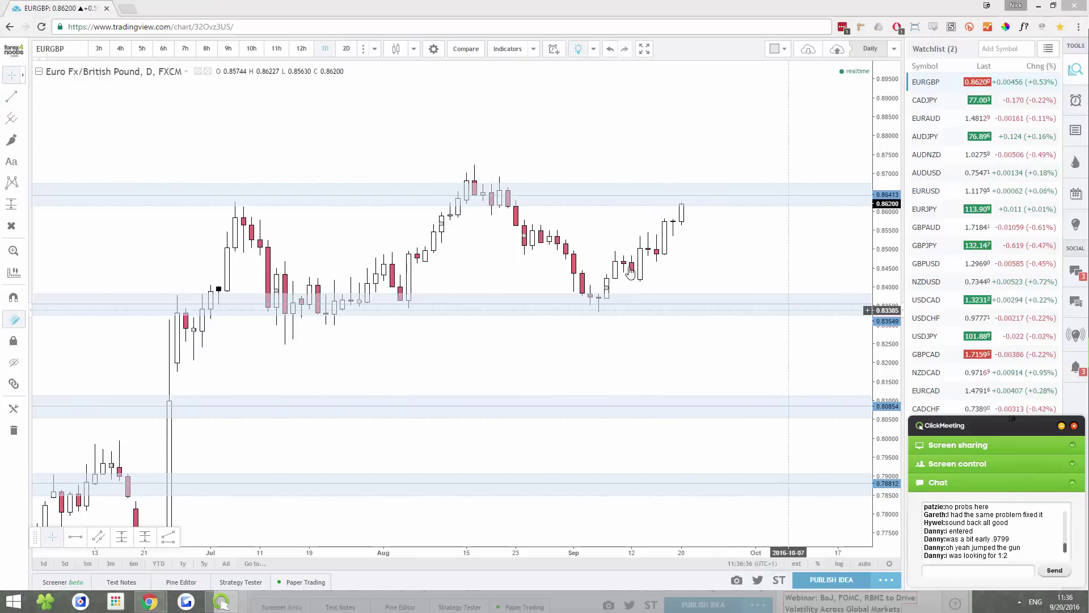
drag(713, 238, 742, 258)
scroll(709, 253, down, 2)
scroll(709, 256, down, 2)
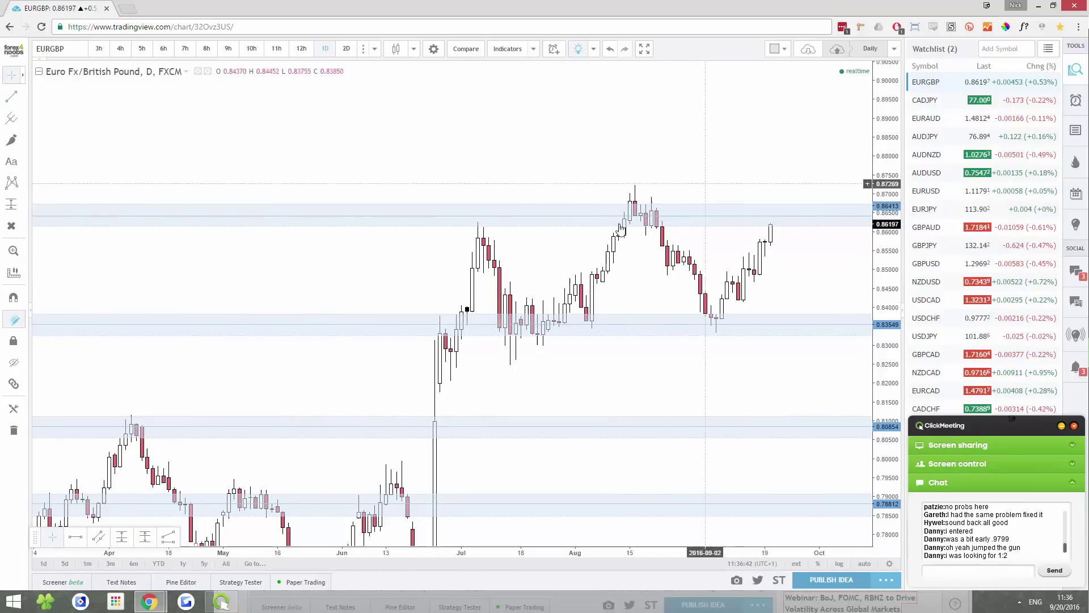
drag(784, 168, 758, 176)
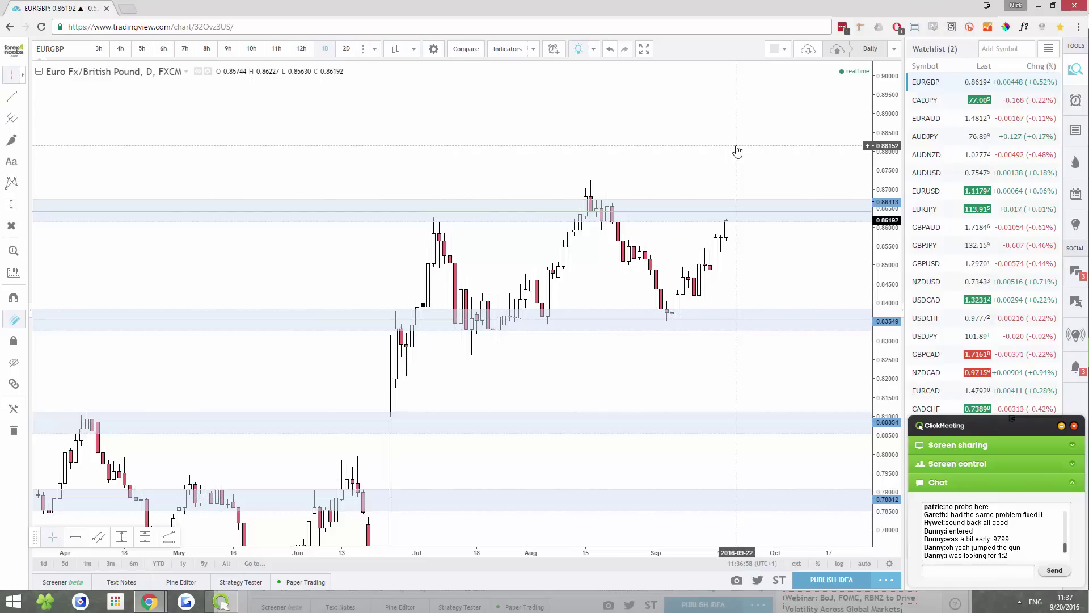
- Examine EURGBP's approach to the 0.86413 zone on the 6-hour chart and return to the recent daily candles
click(301, 48)
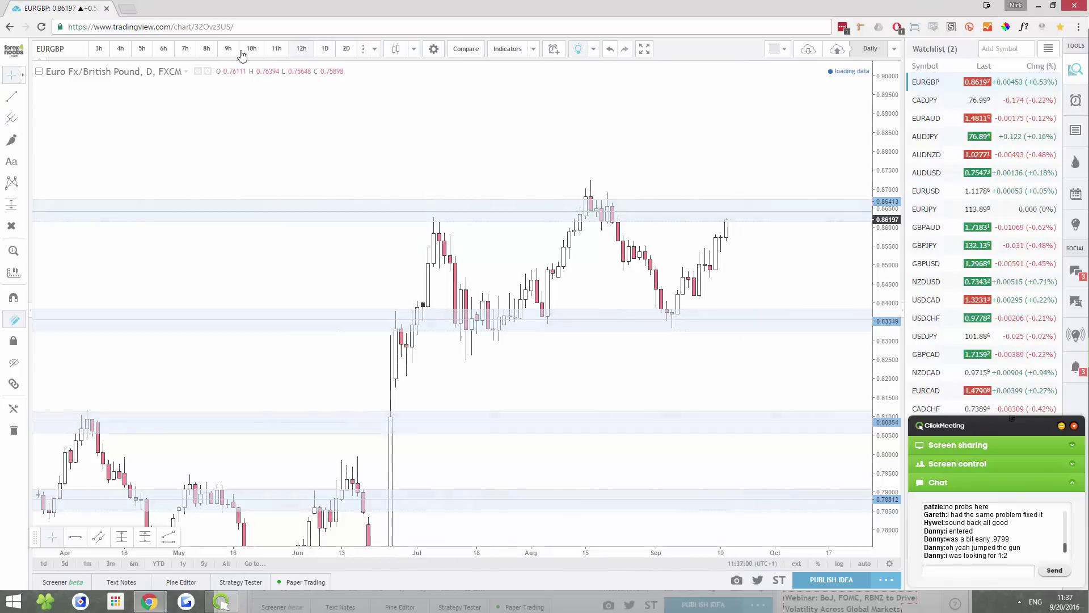
click(164, 49)
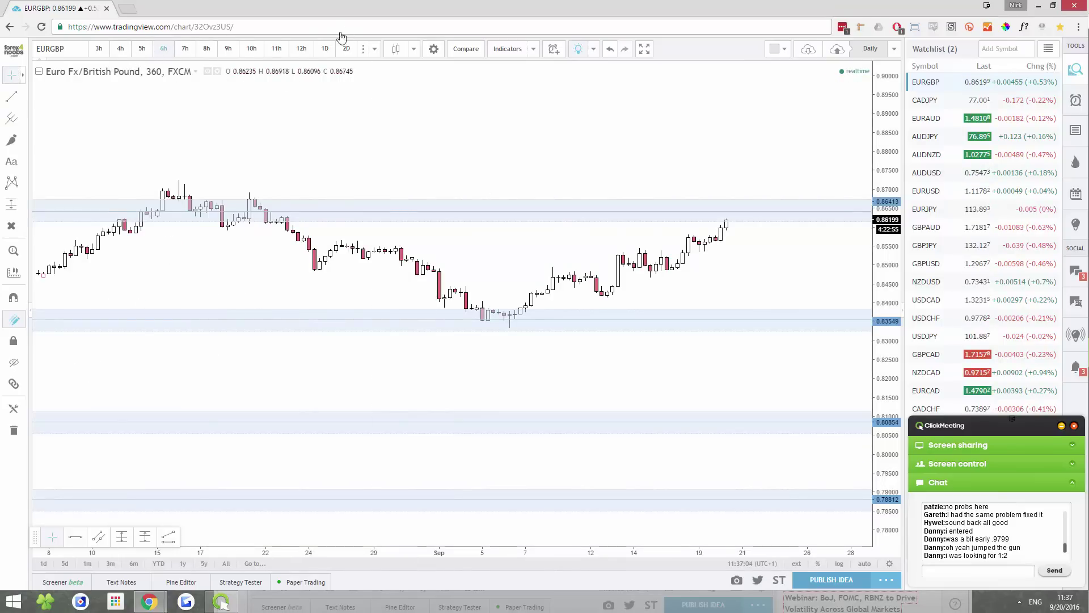
drag(247, 117, 418, 119)
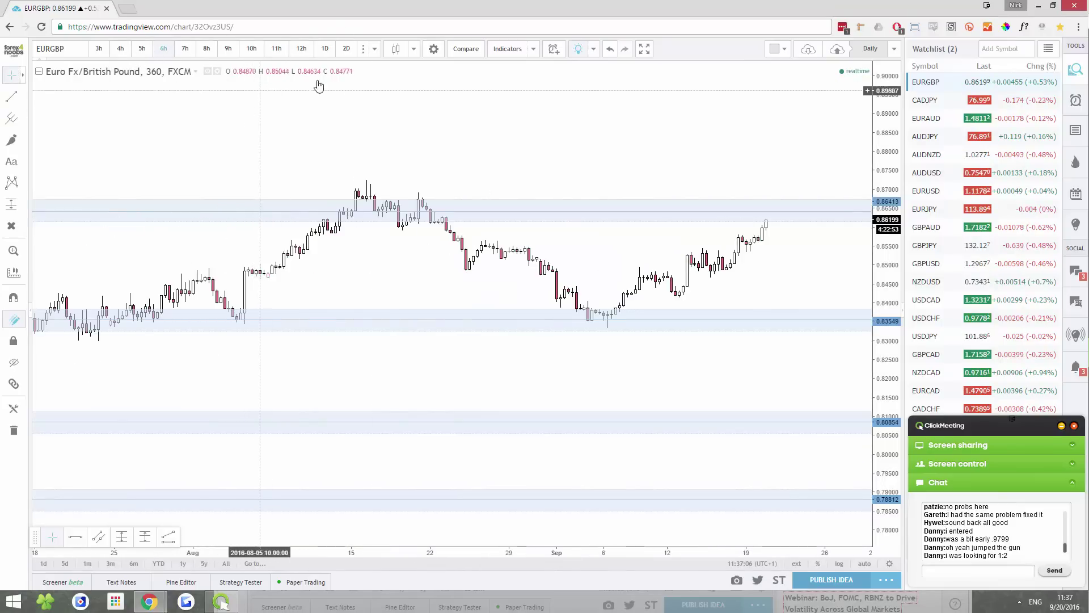
click(325, 49)
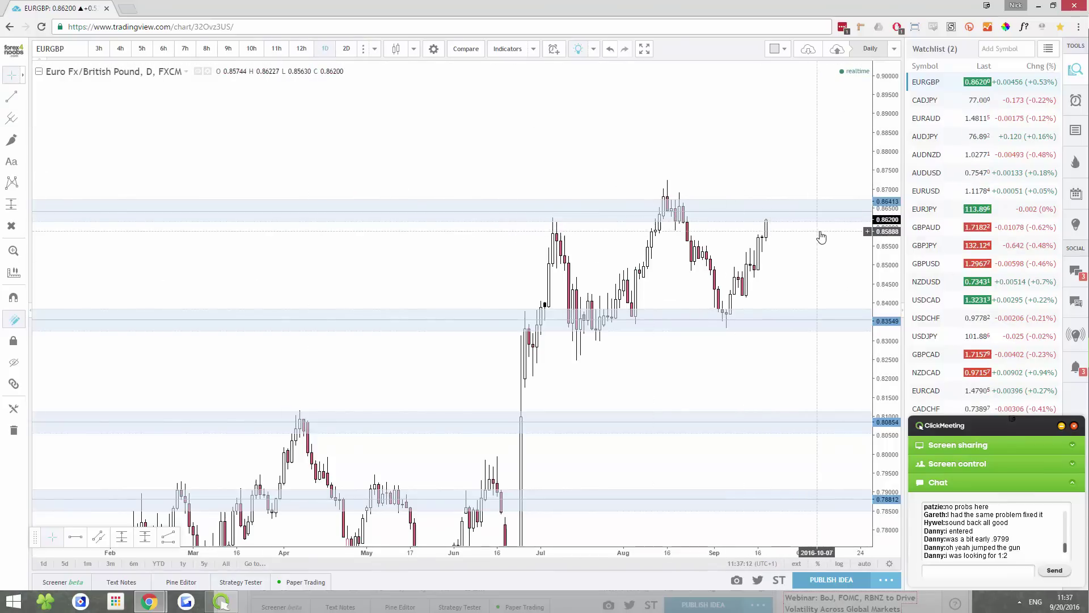
scroll(709, 187, up, 2)
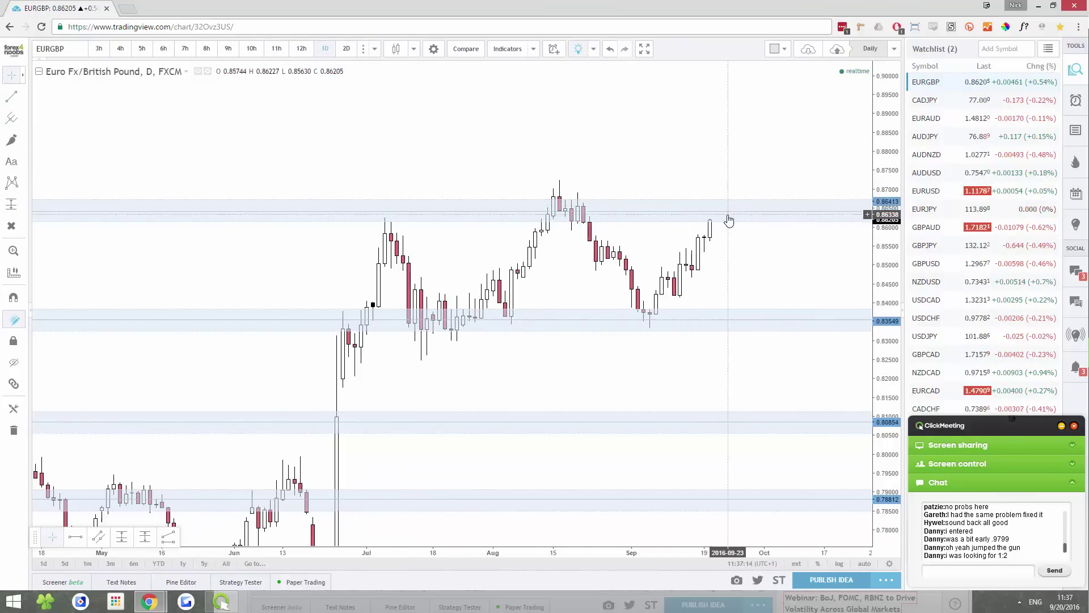